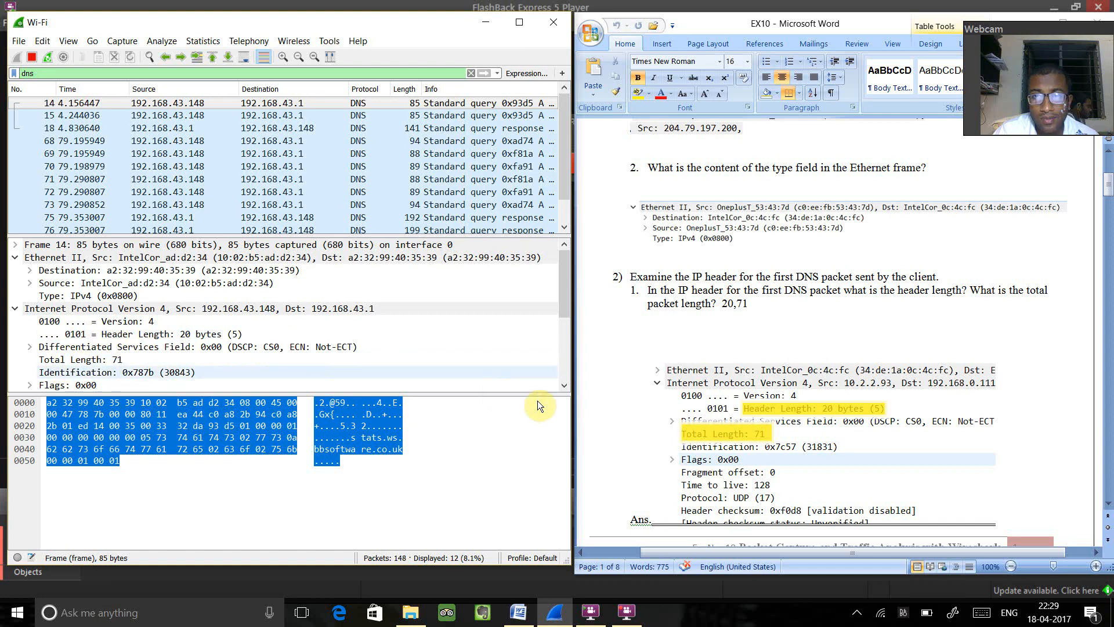
# - Expand the Frame section of DNS packet 14 and read its protocols for the lab document's protocol type question
pyautogui.moveTo(1107, 192); pyautogui.dragTo(1108, 216)
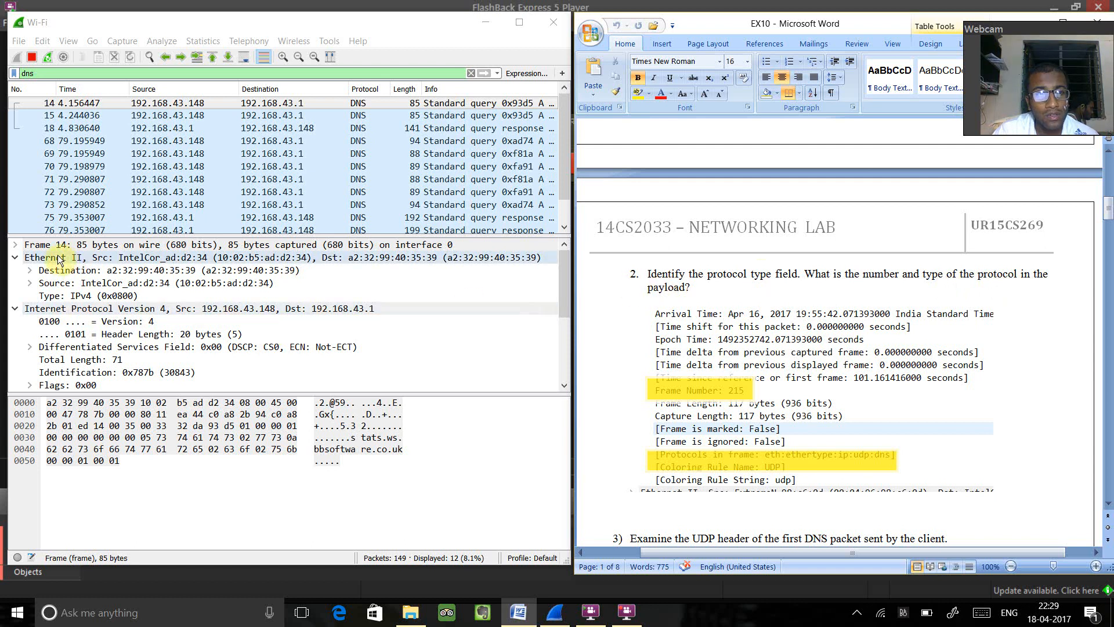
pyautogui.click(15, 246)
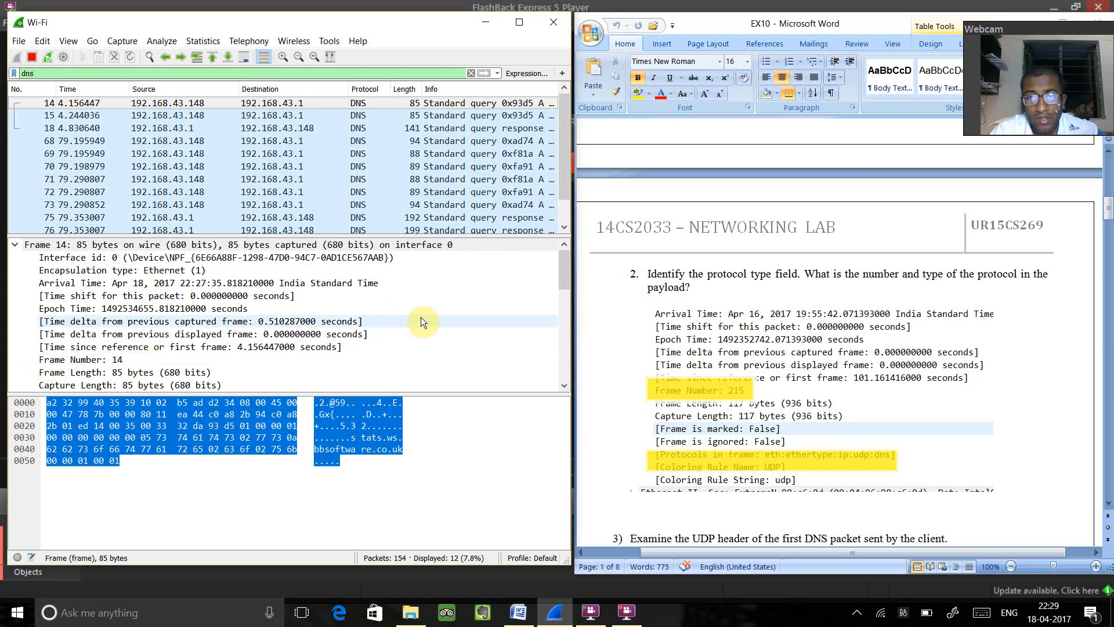
pyautogui.moveTo(561, 272); pyautogui.dragTo(568, 287)
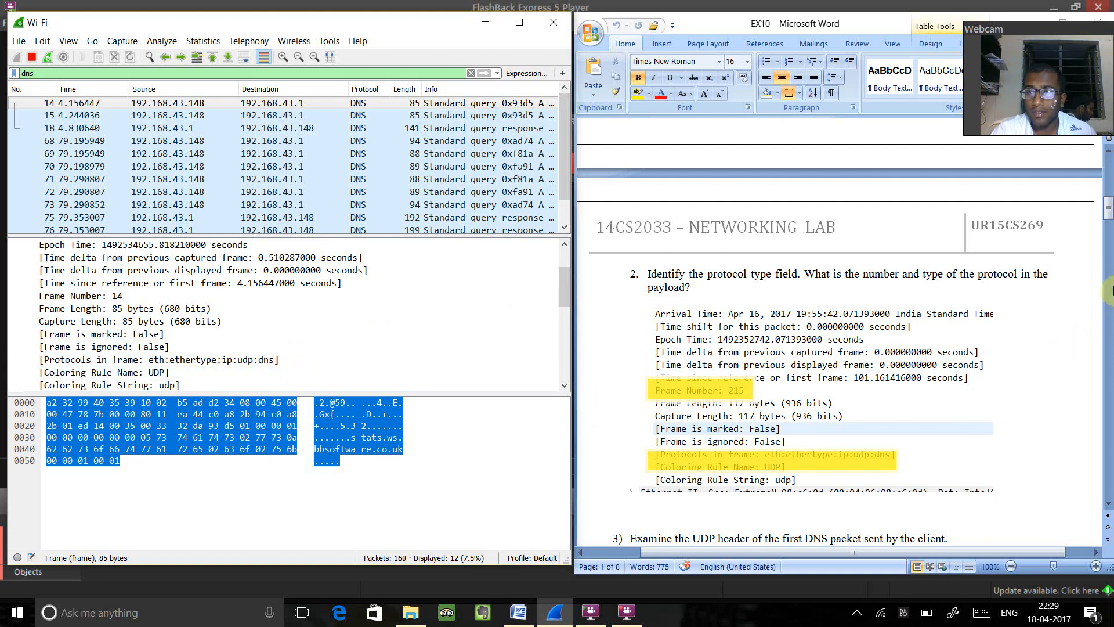
# - Examine the IP header and UDP ports of packet 14 for question 3 on the UDP header
pyautogui.moveTo(1107, 218); pyautogui.dragTo(1107, 234)
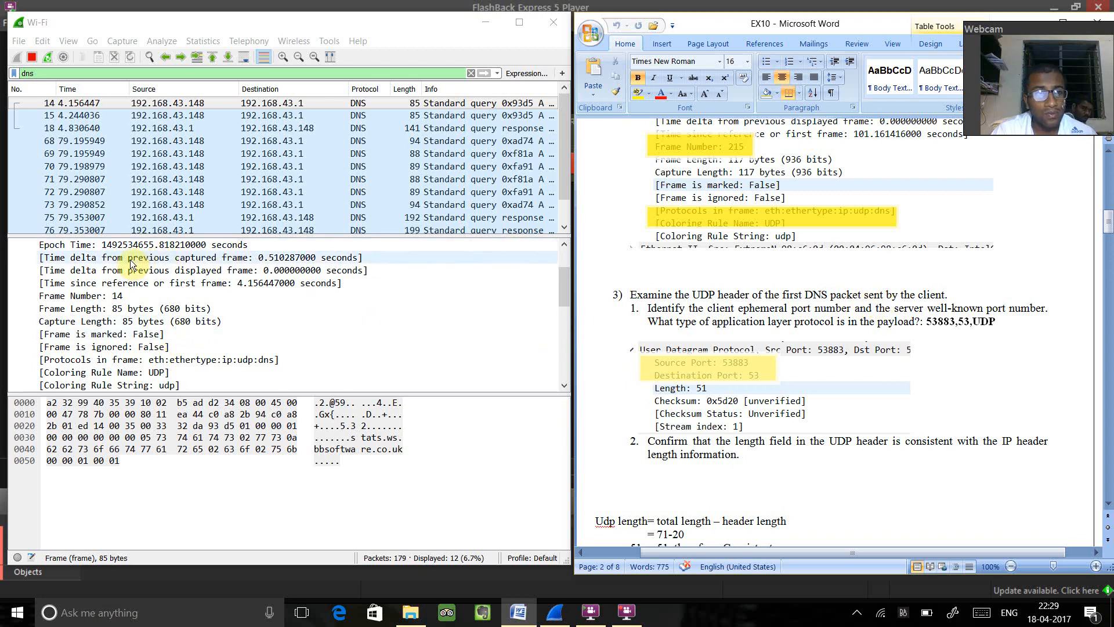
pyautogui.moveTo(559, 288); pyautogui.dragTo(573, 361)
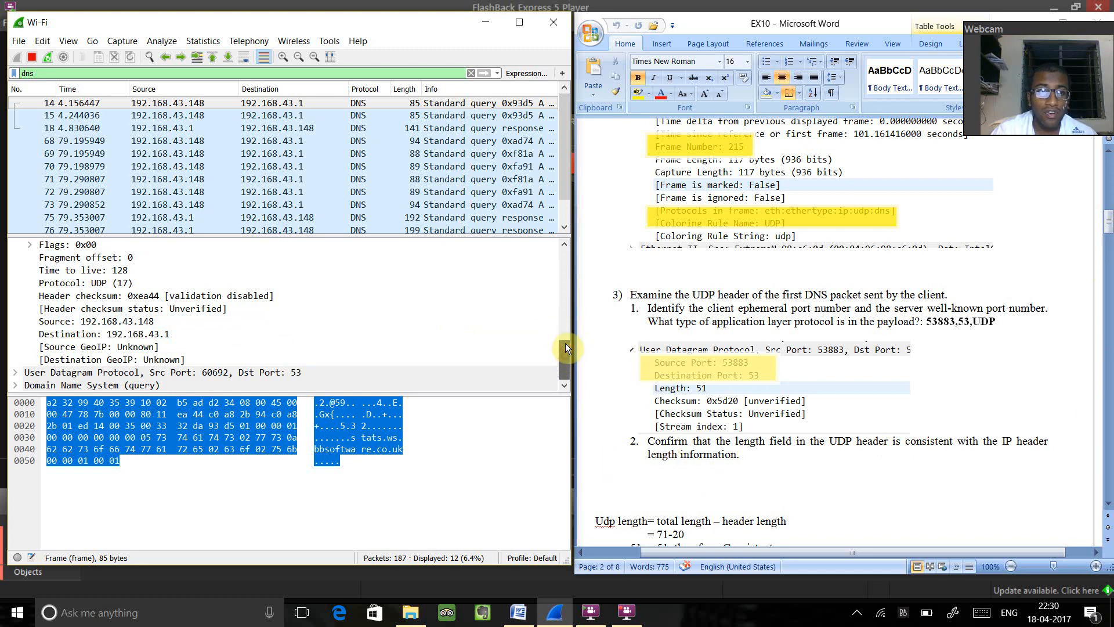
pyautogui.moveTo(565, 352); pyautogui.dragTo(565, 335)
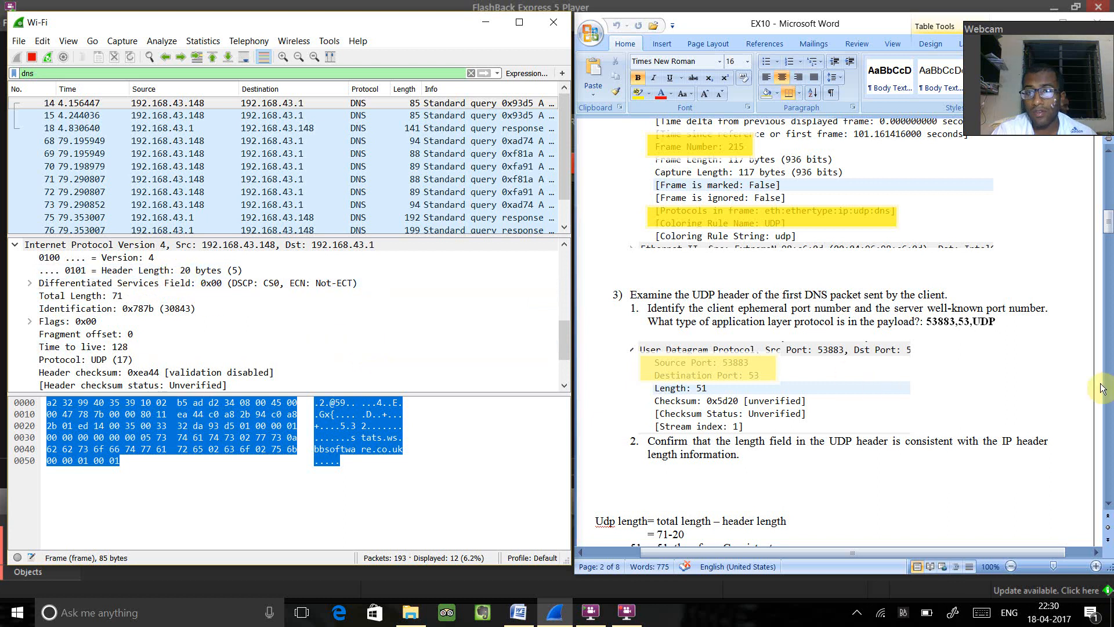
# - Expand the Domain Name System (query) section of packet 14 and read its transaction ID and queries for question 4
pyautogui.moveTo(1108, 229); pyautogui.dragTo(1108, 264)
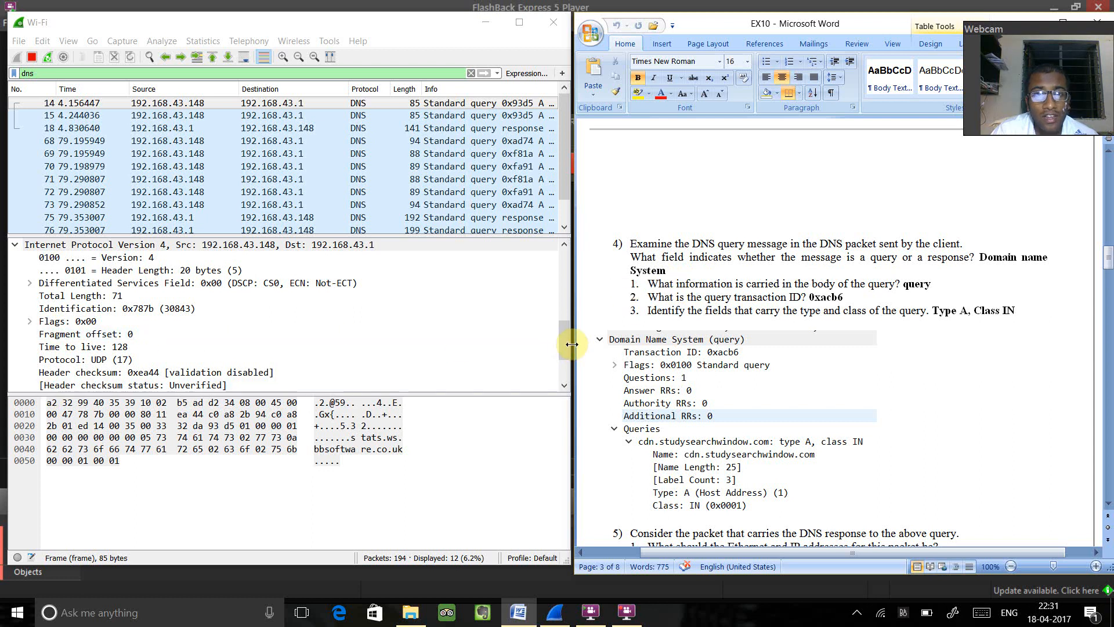
pyautogui.moveTo(566, 344); pyautogui.dragTo(566, 367)
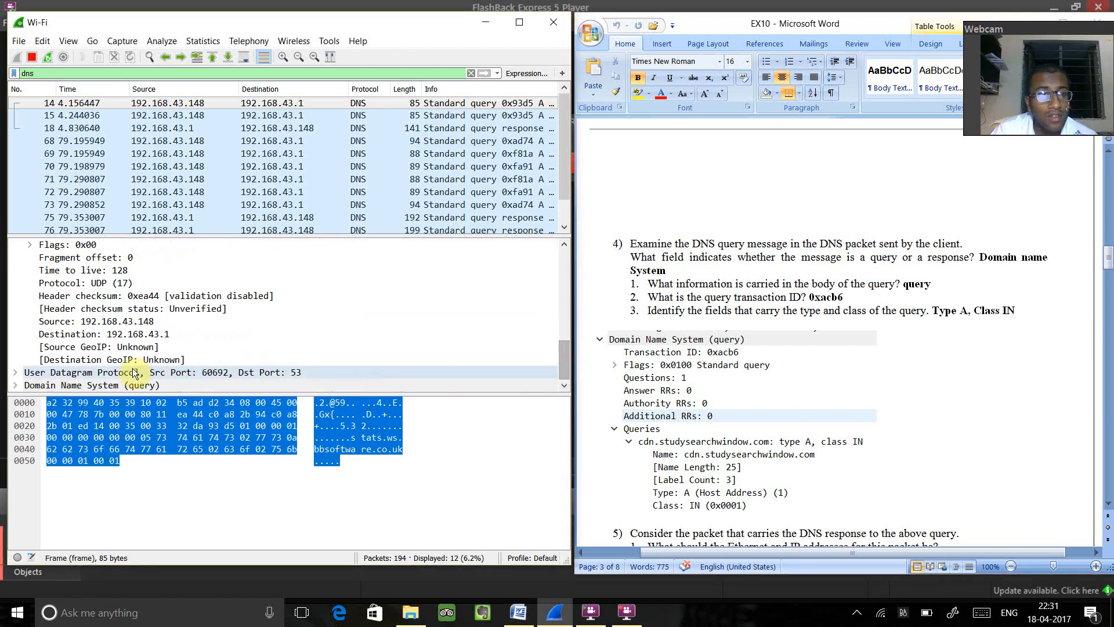
pyautogui.click(15, 384)
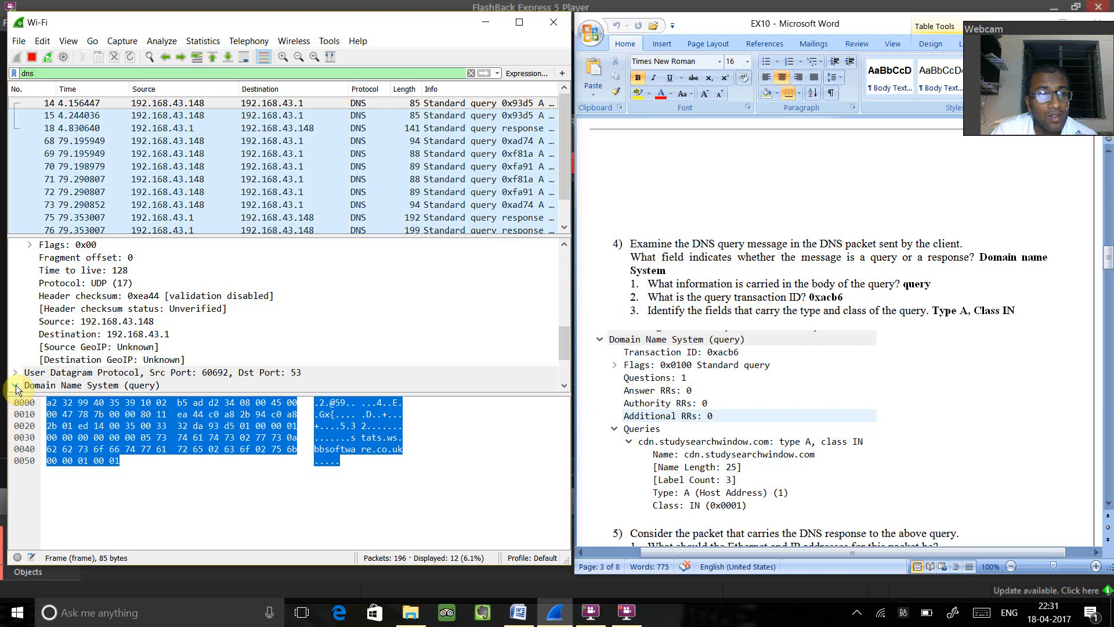
pyautogui.click(16, 385)
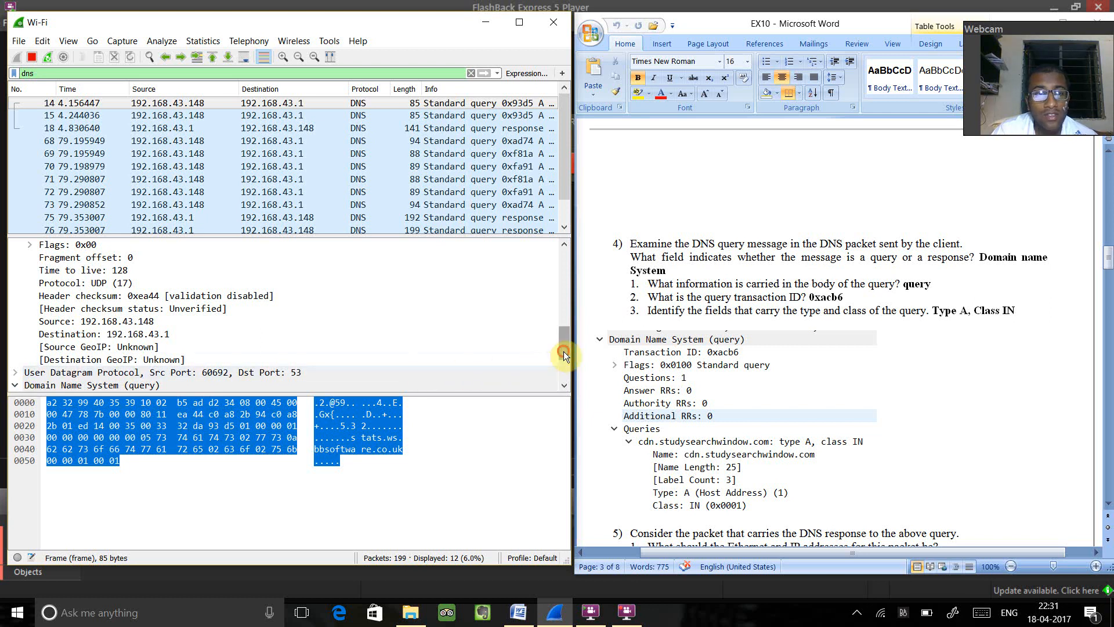
pyautogui.moveTo(563, 350); pyautogui.dragTo(569, 378)
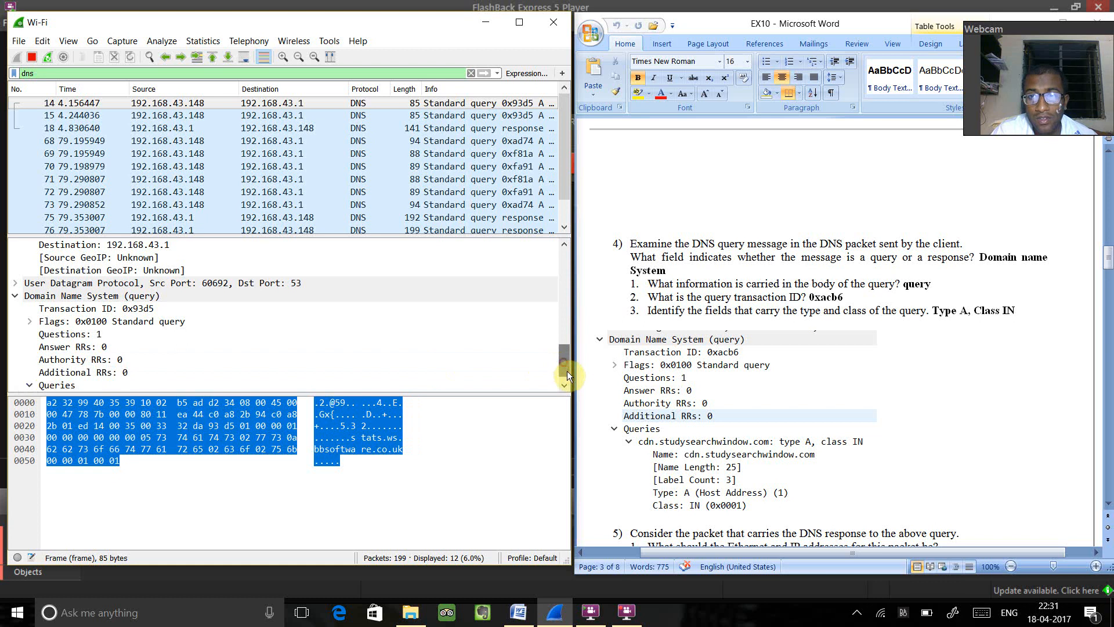
pyautogui.moveTo(565, 367); pyautogui.dragTo(569, 374)
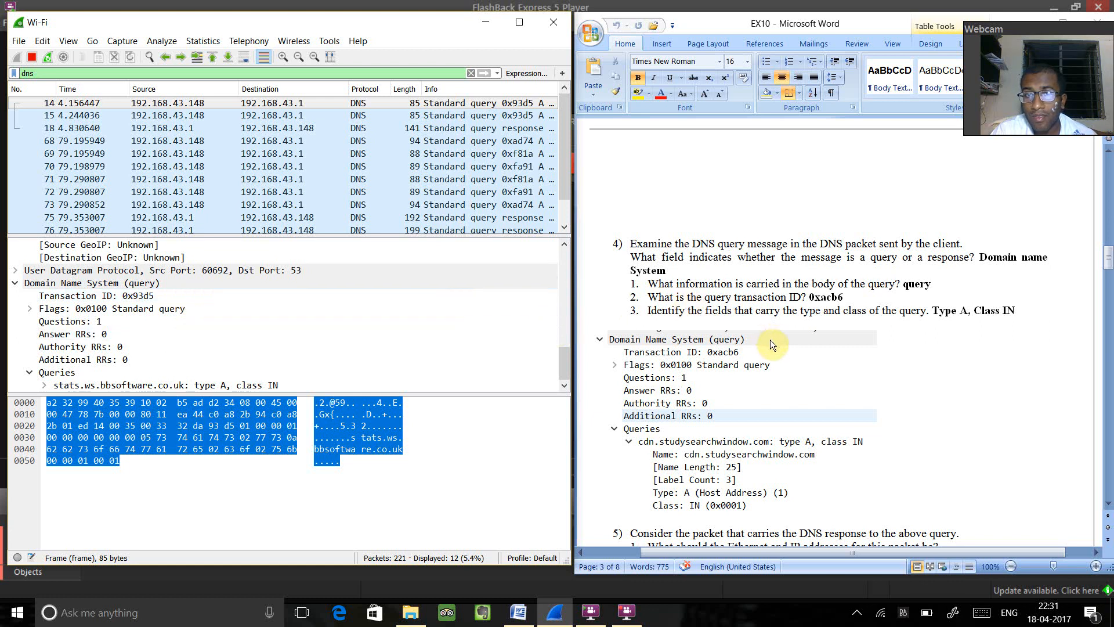
# - Expand the User Datagram Protocol section of packet 14 and check its UDP length and IP details for question 5
pyautogui.moveTo(1109, 265); pyautogui.dragTo(1108, 284)
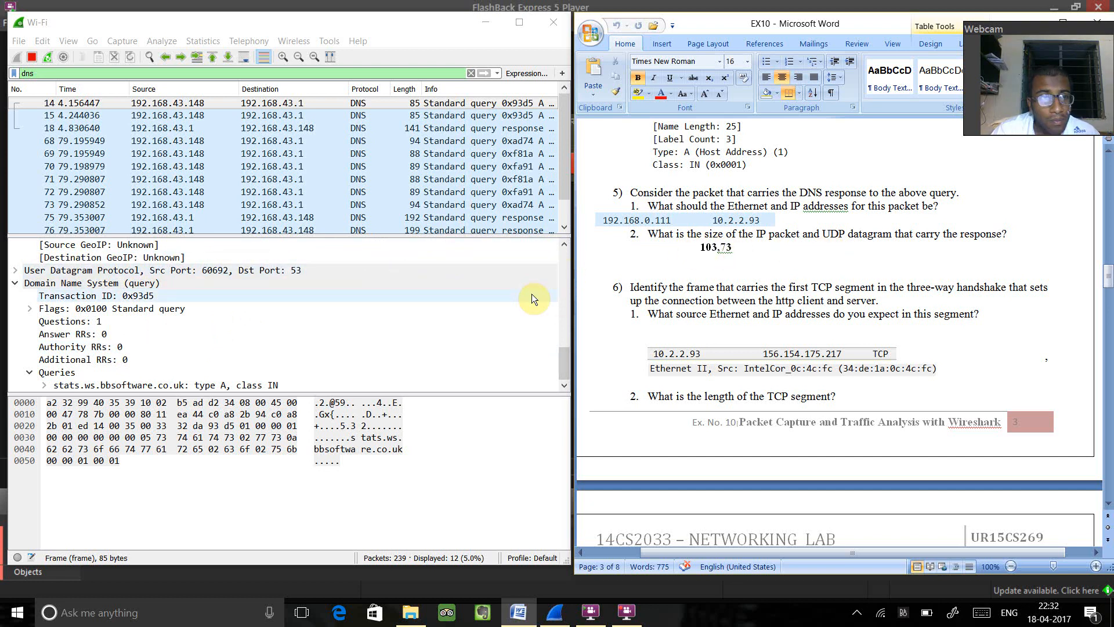
pyautogui.moveTo(562, 357); pyautogui.dragTo(560, 371)
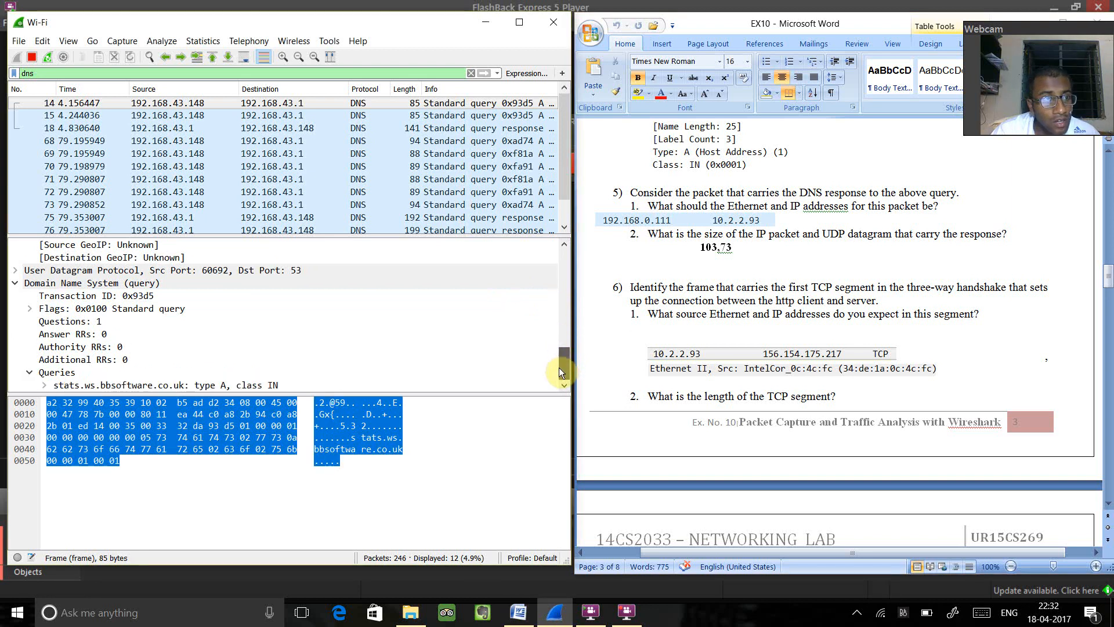
pyautogui.click(13, 272)
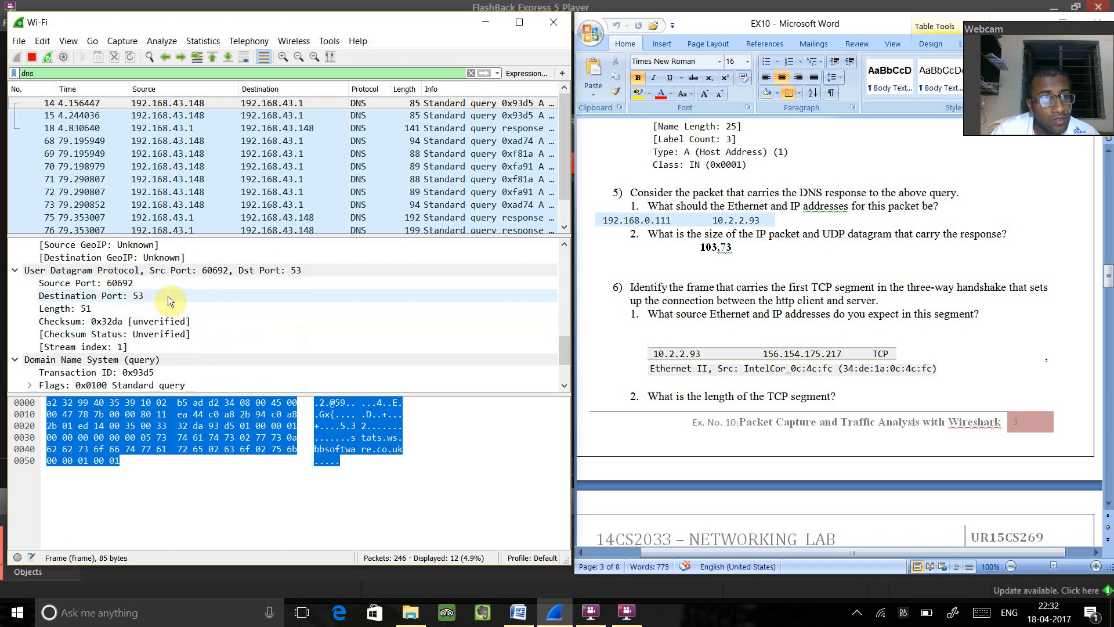
pyautogui.moveTo(565, 356); pyautogui.dragTo(565, 319)
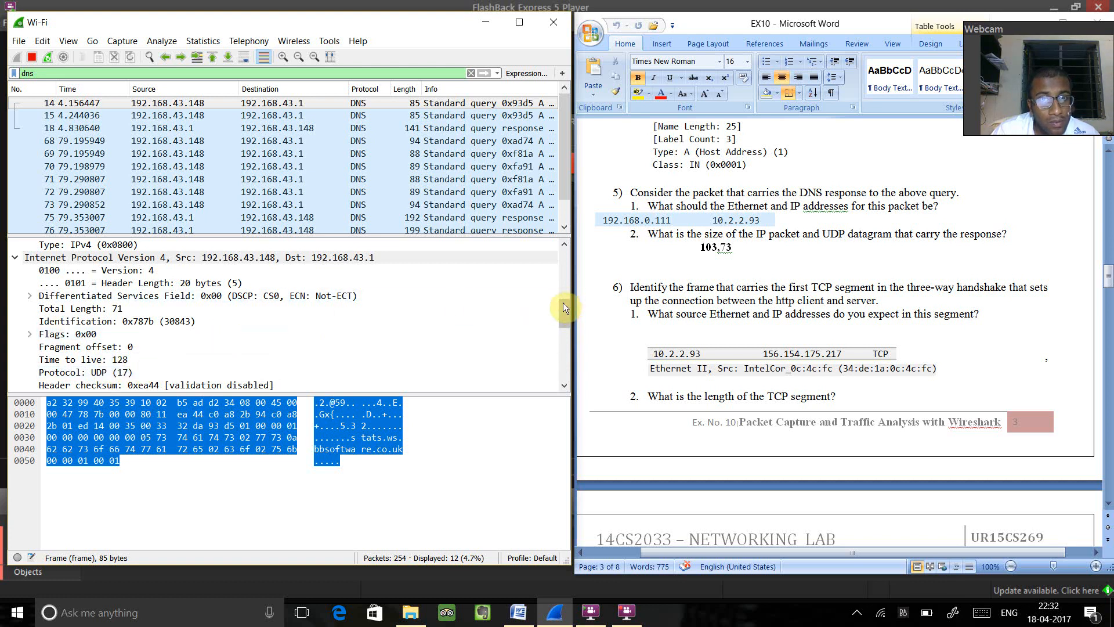
pyautogui.moveTo(563, 306)
pyautogui.mouseDown()
pyautogui.moveTo(563, 287)
pyautogui.moveTo(562, 311)
pyautogui.mouseUp()
pyautogui.scroll(-2, 561, 332)
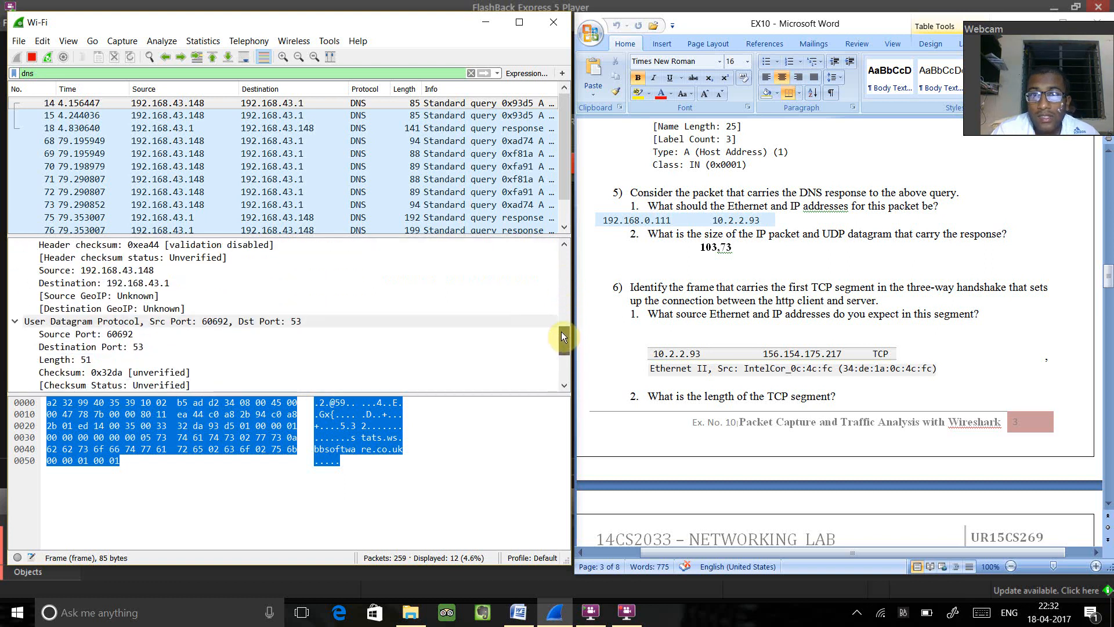
pyautogui.scroll(1, 562, 329)
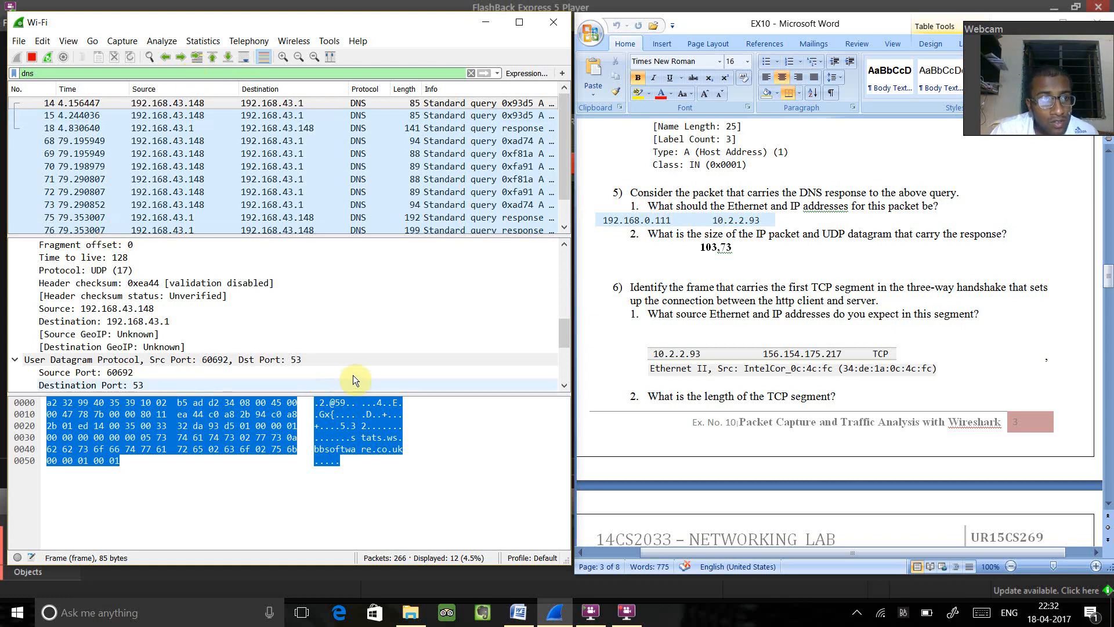
# - Replace the dns display filter with tcp and apply it to the packet list
pyautogui.moveTo(565, 324); pyautogui.dragTo(570, 247)
pyautogui.click(99, 74)
pyautogui.press('BackSpace')
pyautogui.press('BackSpace')
pyautogui.press('BackSpace')
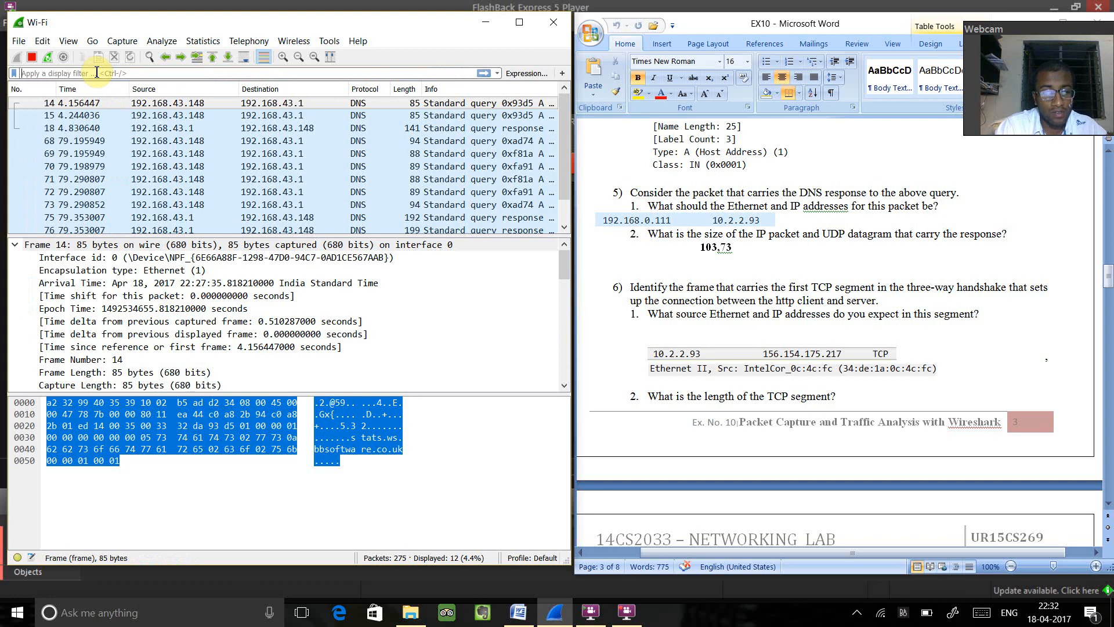
pyautogui.write('tcp')
pyautogui.press('Return')
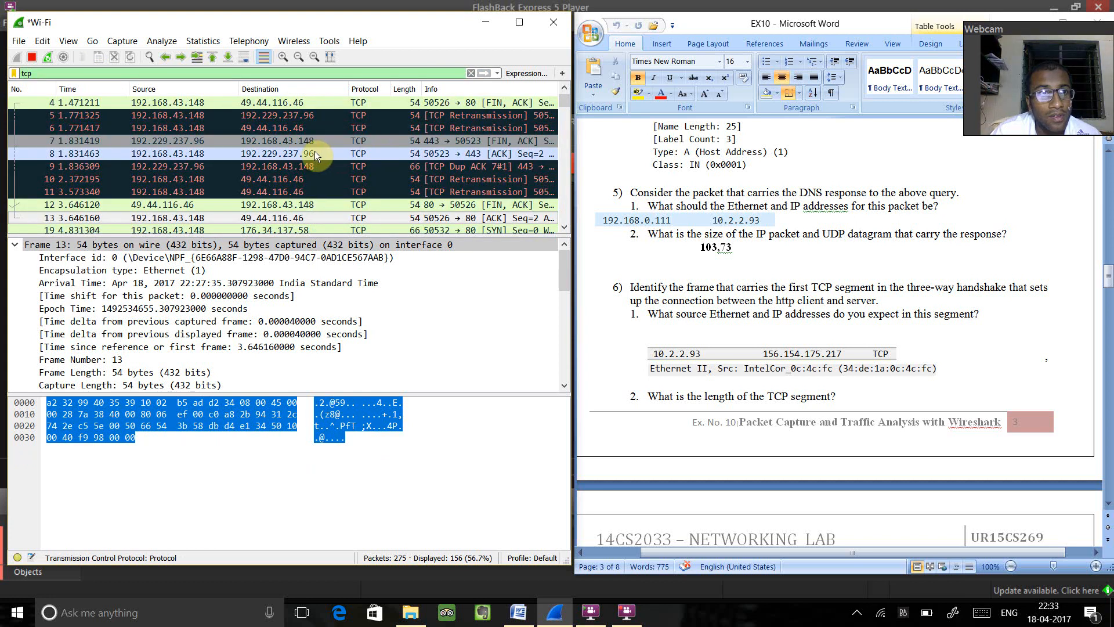
# - Select TCP packet 7 and collapse its Frame section to read the Ethernet and IP addresses for question 6
pyautogui.click(273, 142)
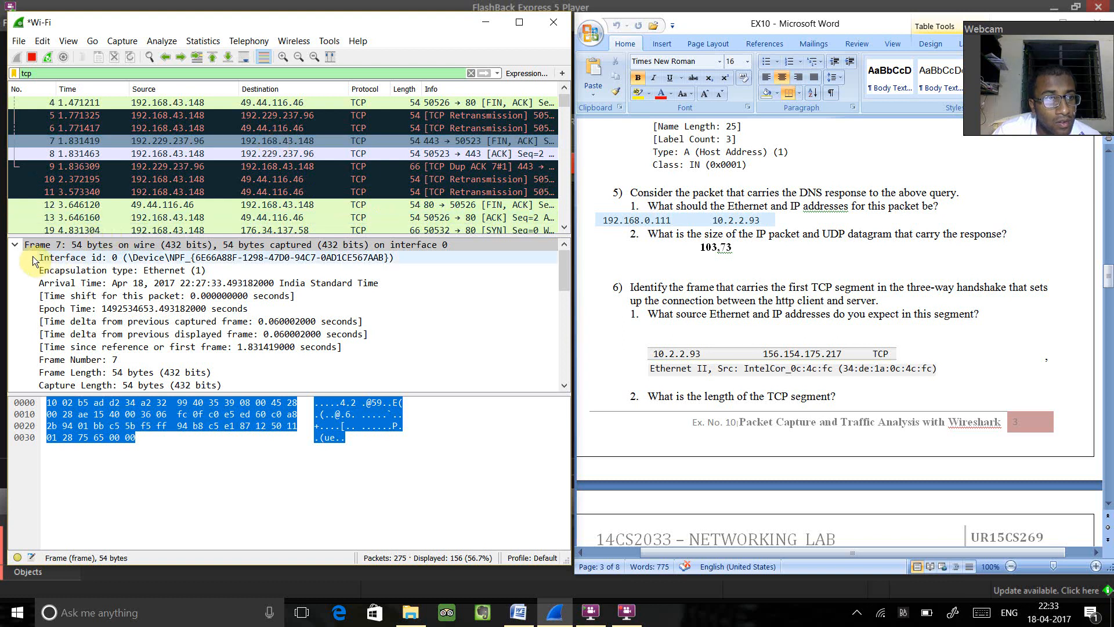
pyautogui.click(15, 246)
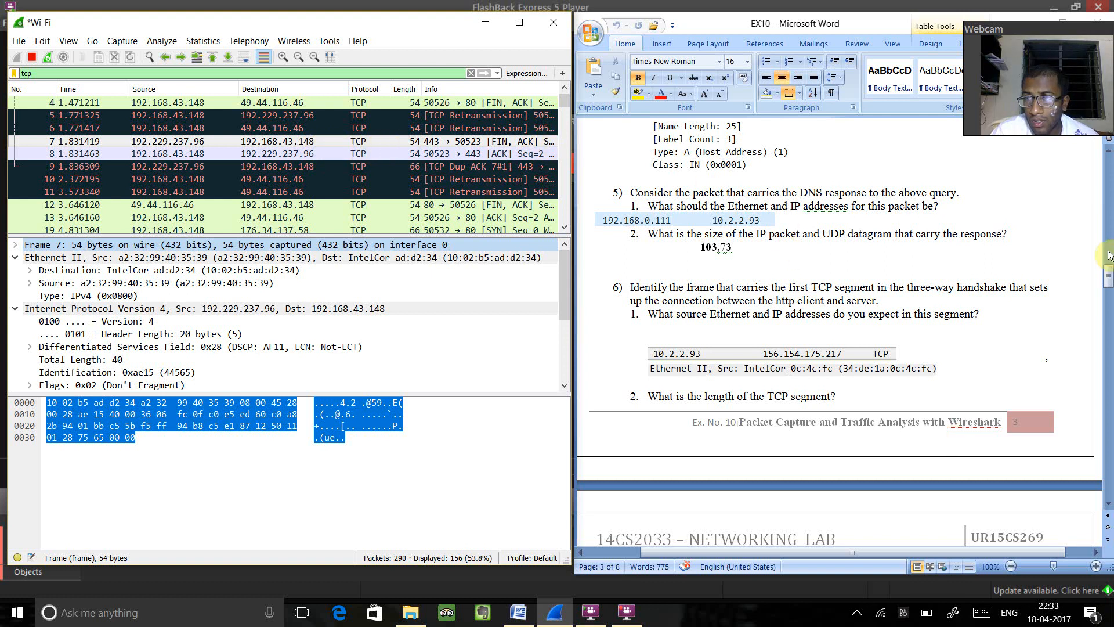
pyautogui.moveTo(1108, 274); pyautogui.dragTo(1108, 289)
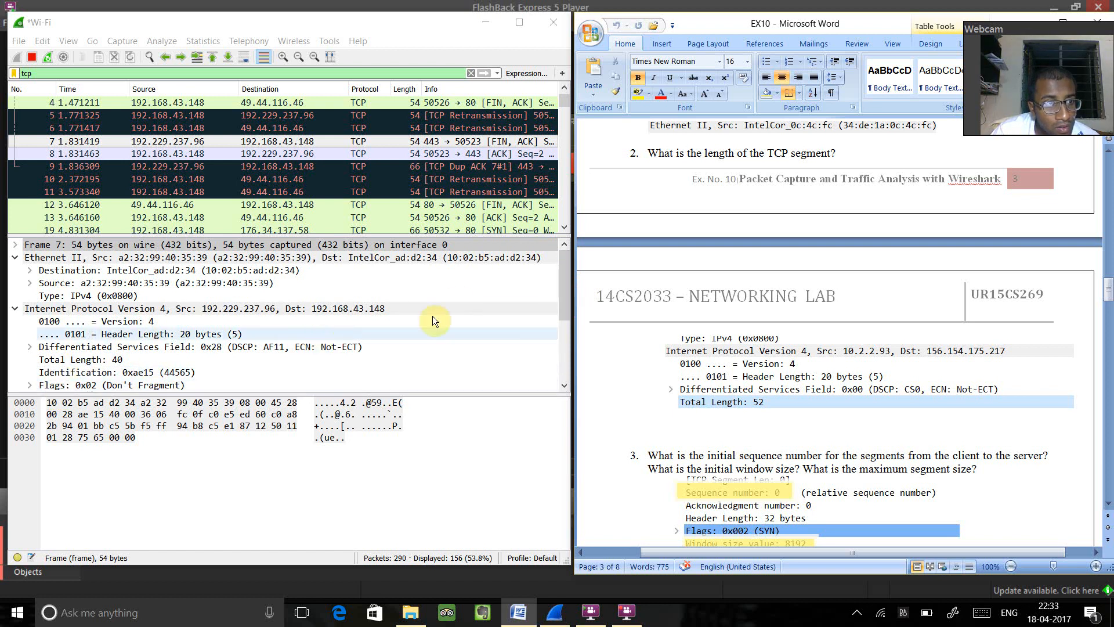
# - Expand the Transmission Control Protocol section of packet 7 and check the IP total length for the segment length question
pyautogui.moveTo(566, 304); pyautogui.dragTo(583, 345)
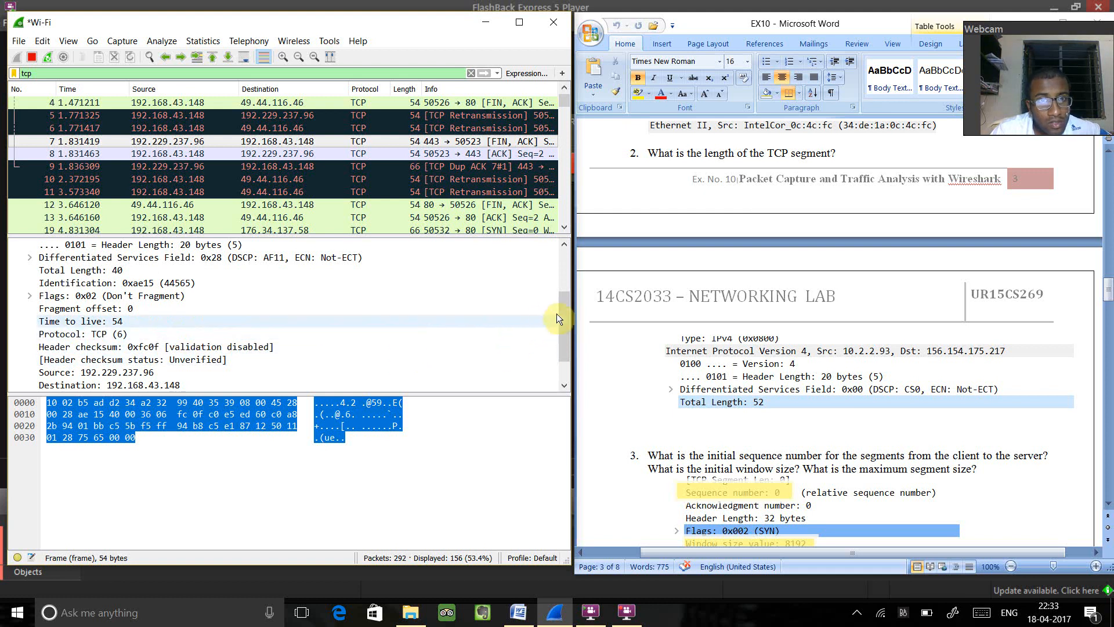
pyautogui.moveTo(565, 319); pyautogui.dragTo(575, 349)
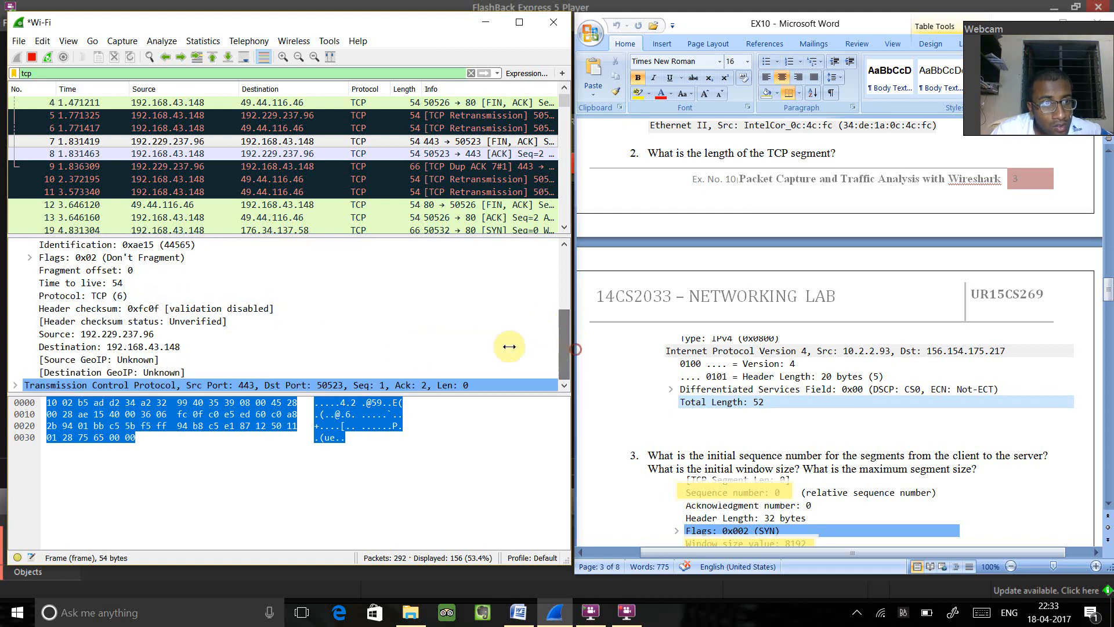
pyautogui.click(15, 385)
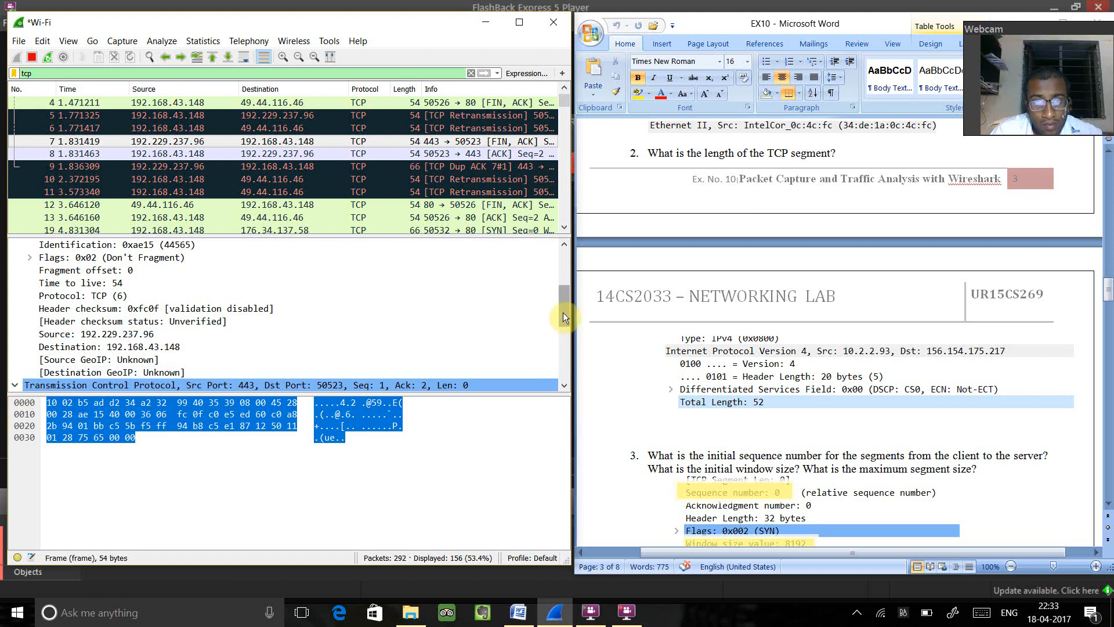
pyautogui.moveTo(565, 314); pyautogui.dragTo(583, 236)
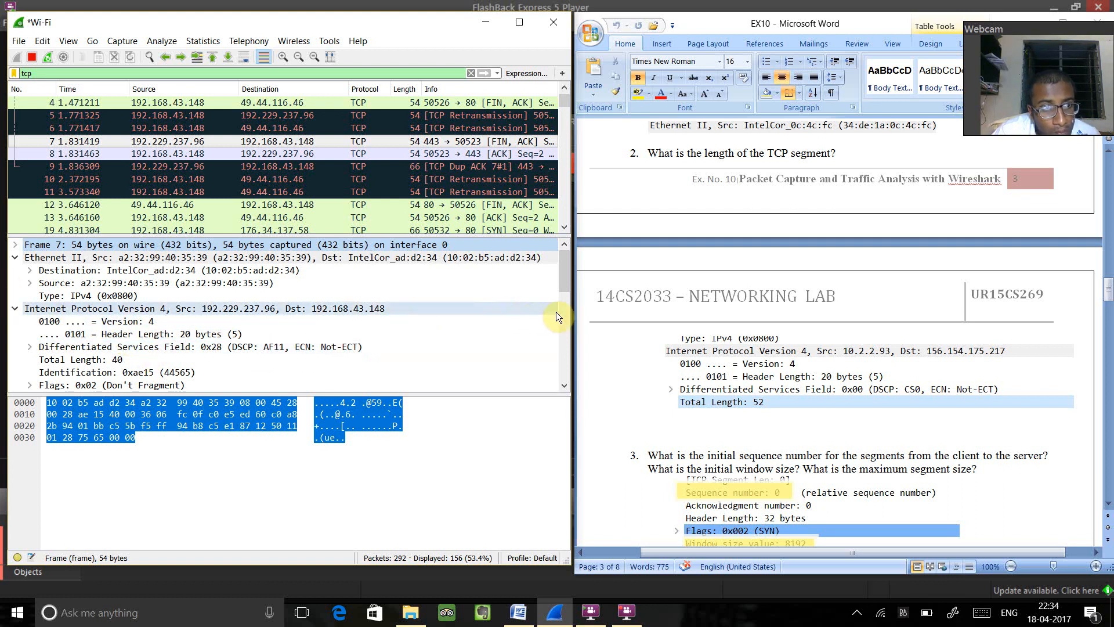
pyautogui.moveTo(565, 280); pyautogui.dragTo(574, 316)
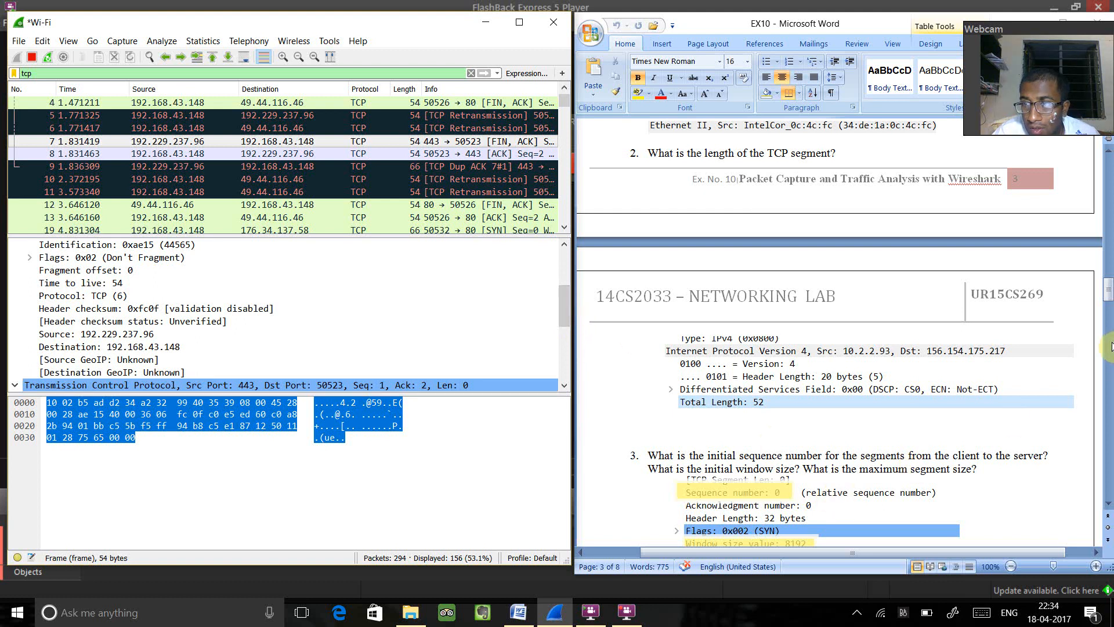
# - Examine packet 7's TCP sequence number, flags and window size for the lab questions on the initial segment and SYN flag
pyautogui.moveTo(1108, 292); pyautogui.dragTo(1108, 306)
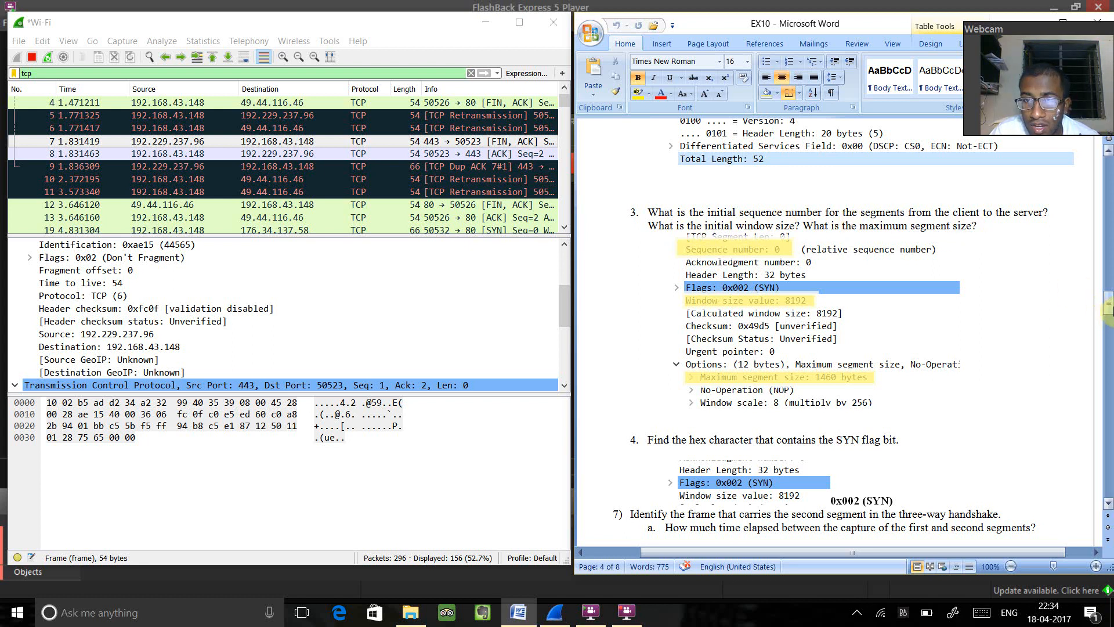
pyautogui.click(15, 384)
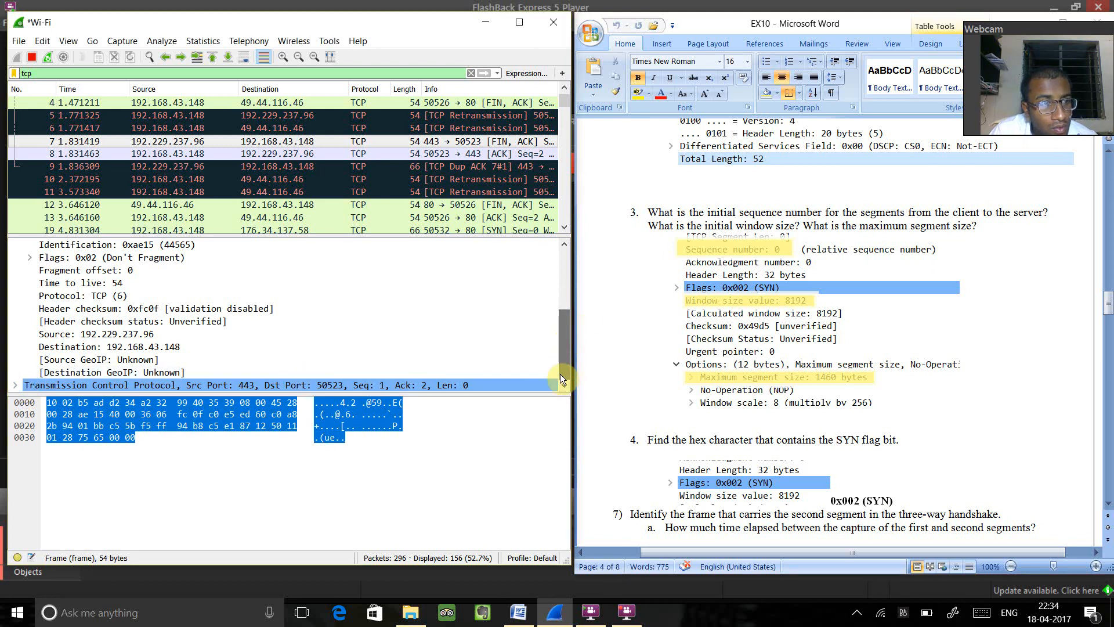
pyautogui.click(18, 386)
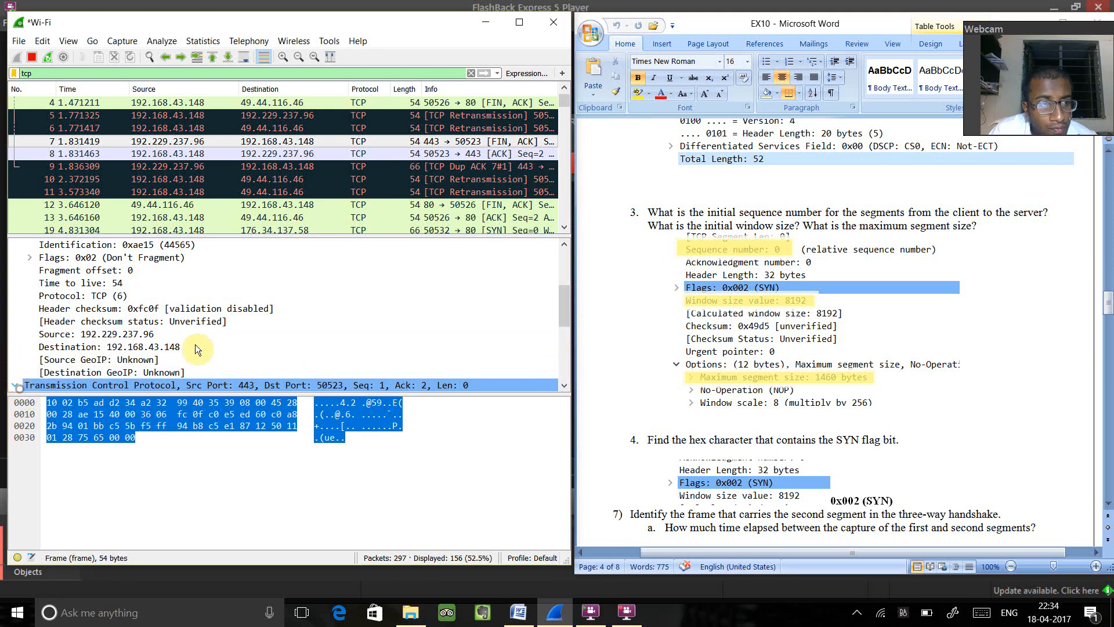
pyautogui.scroll(-2, 573, 321)
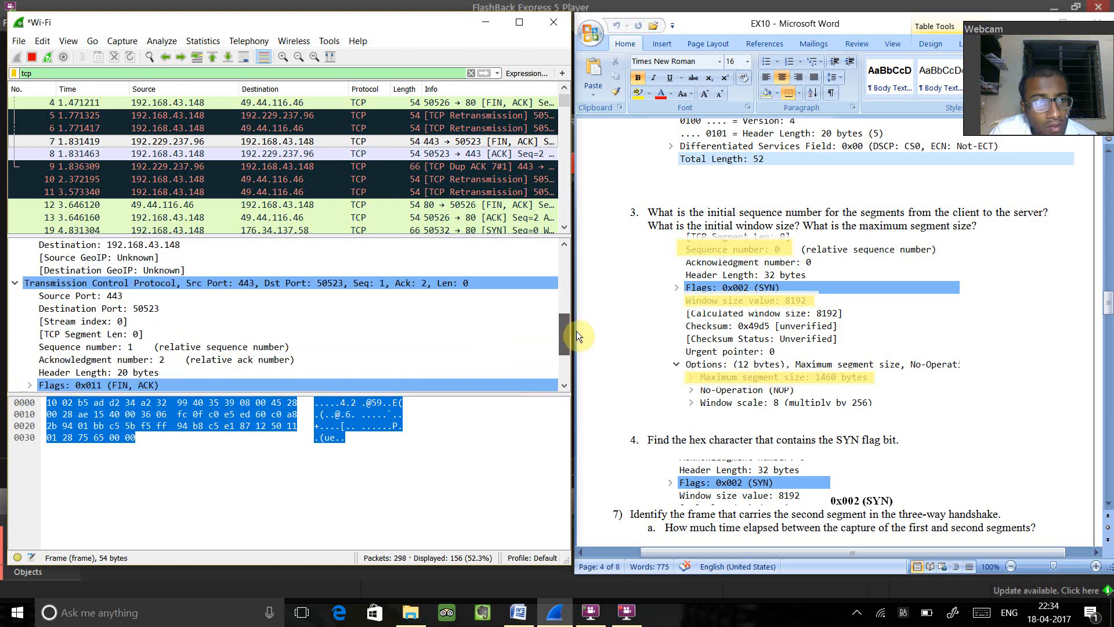
pyautogui.scroll(-1, 576, 332)
pyautogui.scroll(-1, 579, 337)
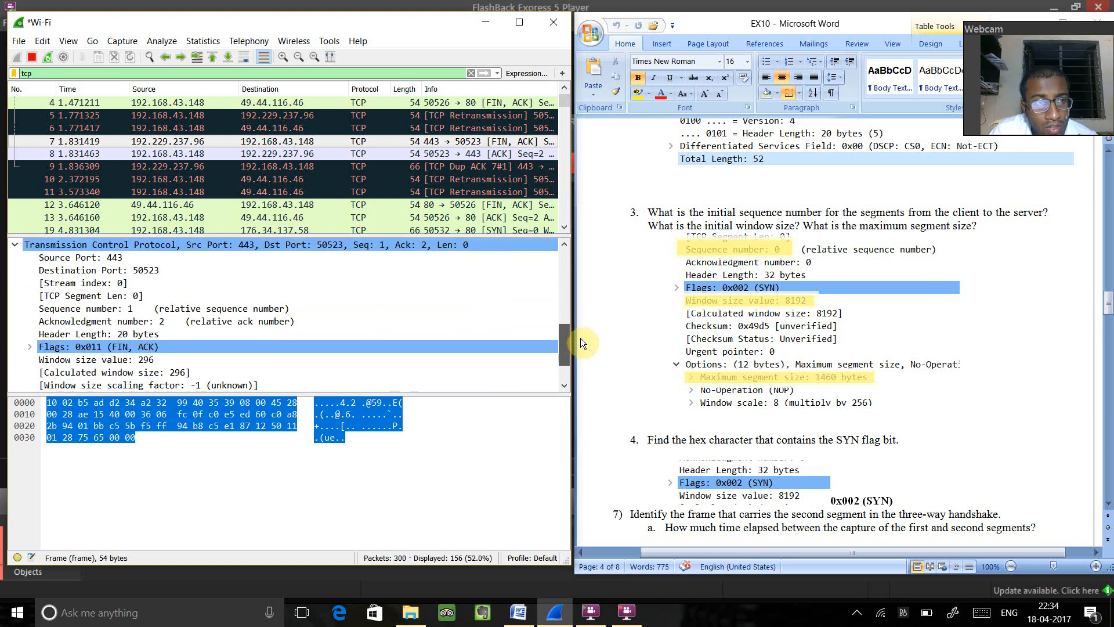
pyautogui.scroll(-1, 582, 344)
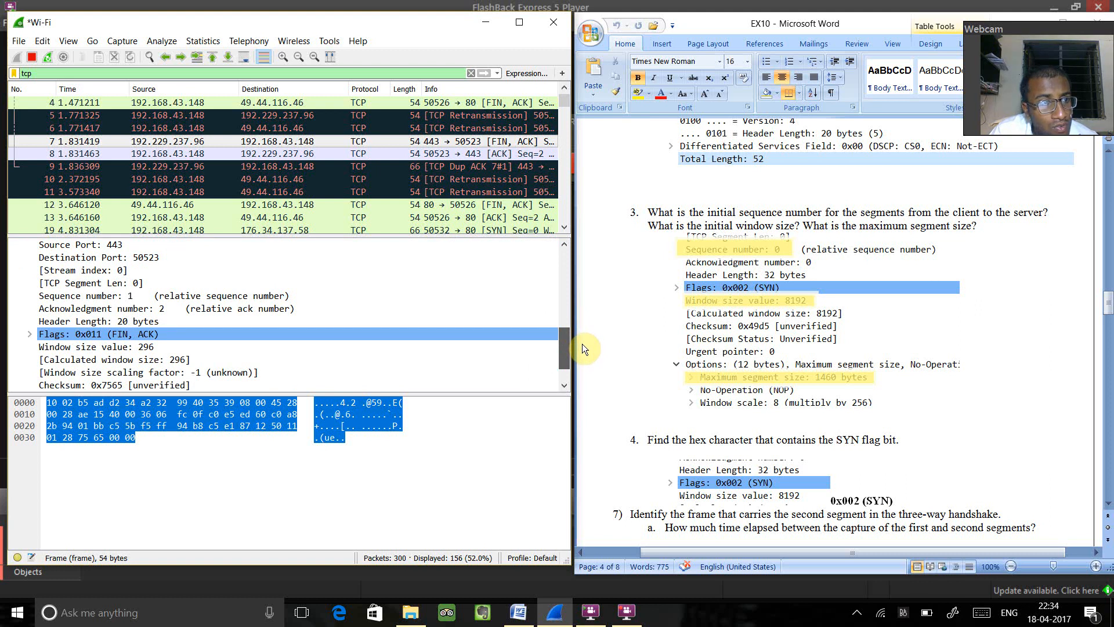
pyautogui.scroll(-1, 582, 345)
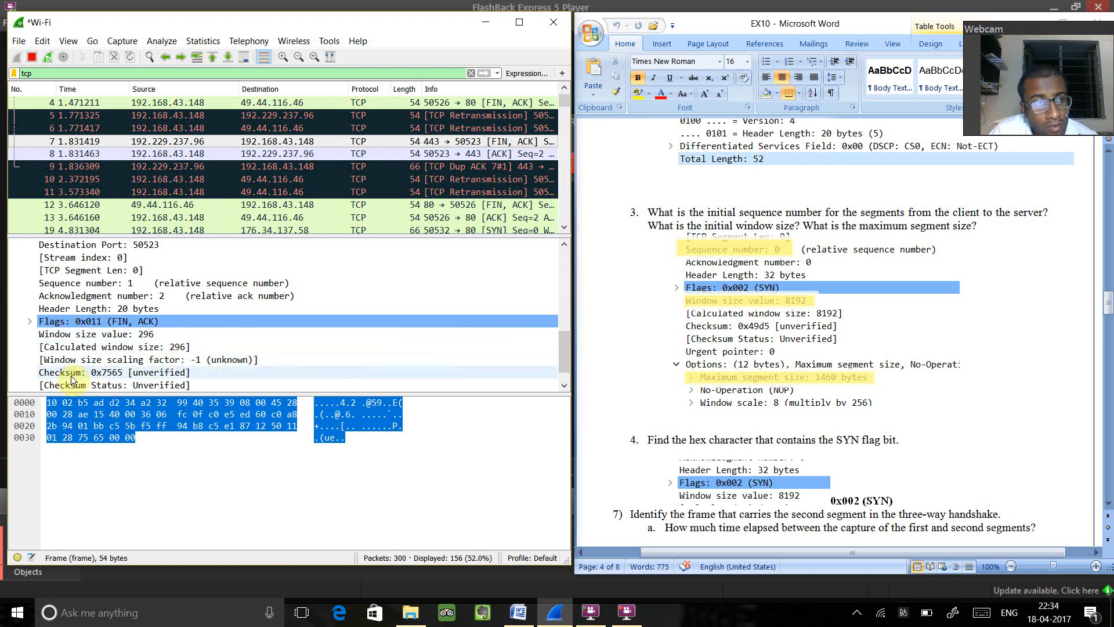
# - Expand packet 7's SEQ/ACK analysis and review its remaining TCP header fields, including checksum and urgent pointer
pyautogui.scroll(-1, 565, 340)
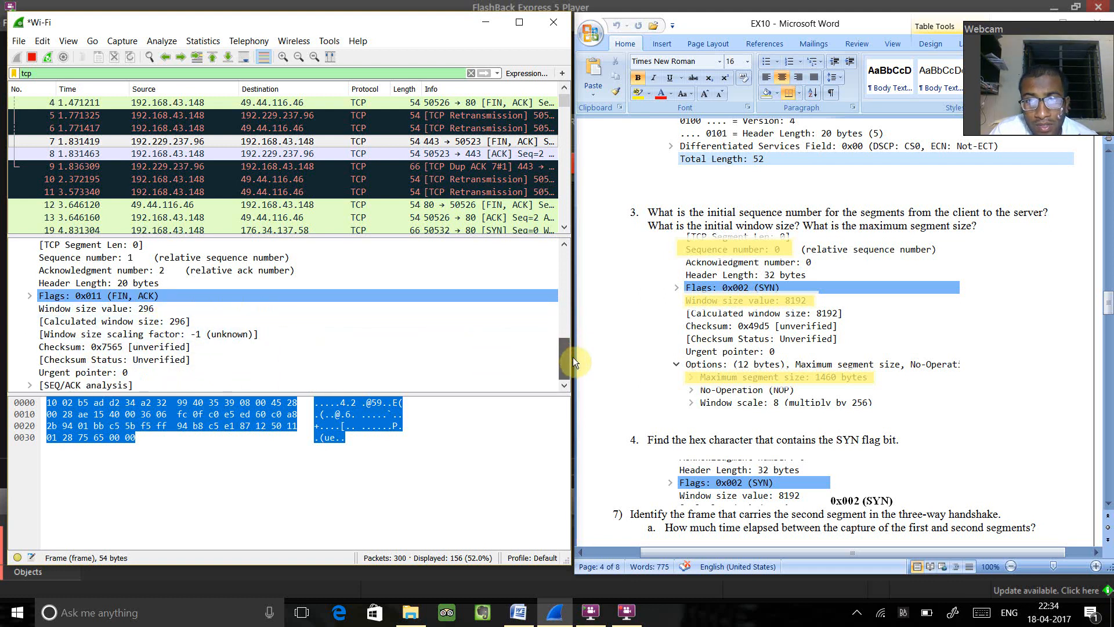
pyautogui.click(30, 384)
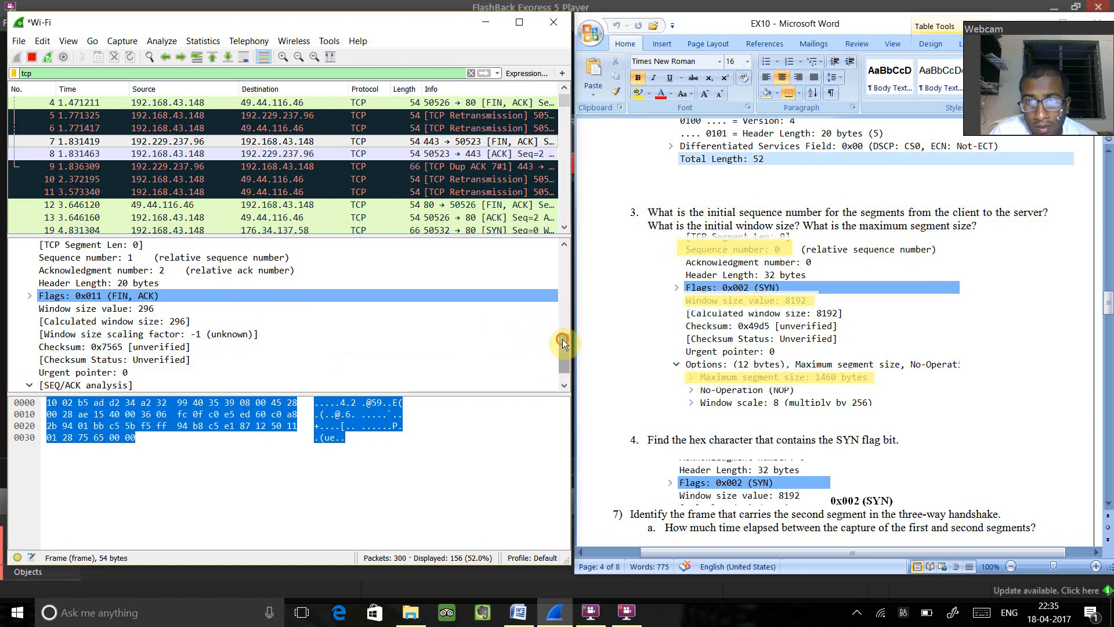
pyautogui.scroll(-1, 562, 339)
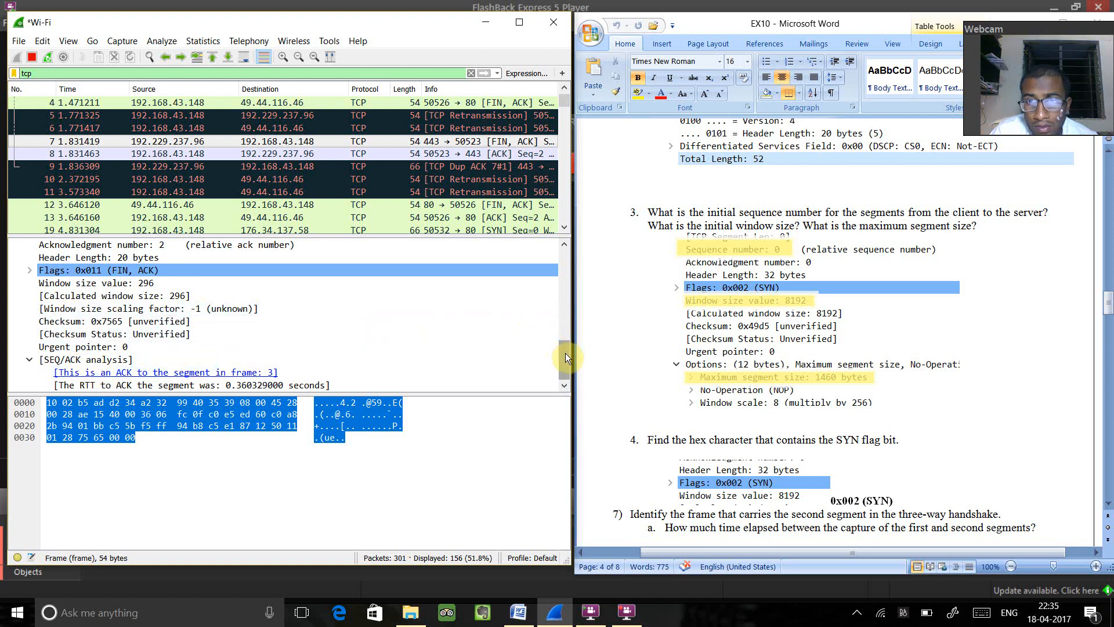
pyautogui.moveTo(565, 353); pyautogui.dragTo(565, 340)
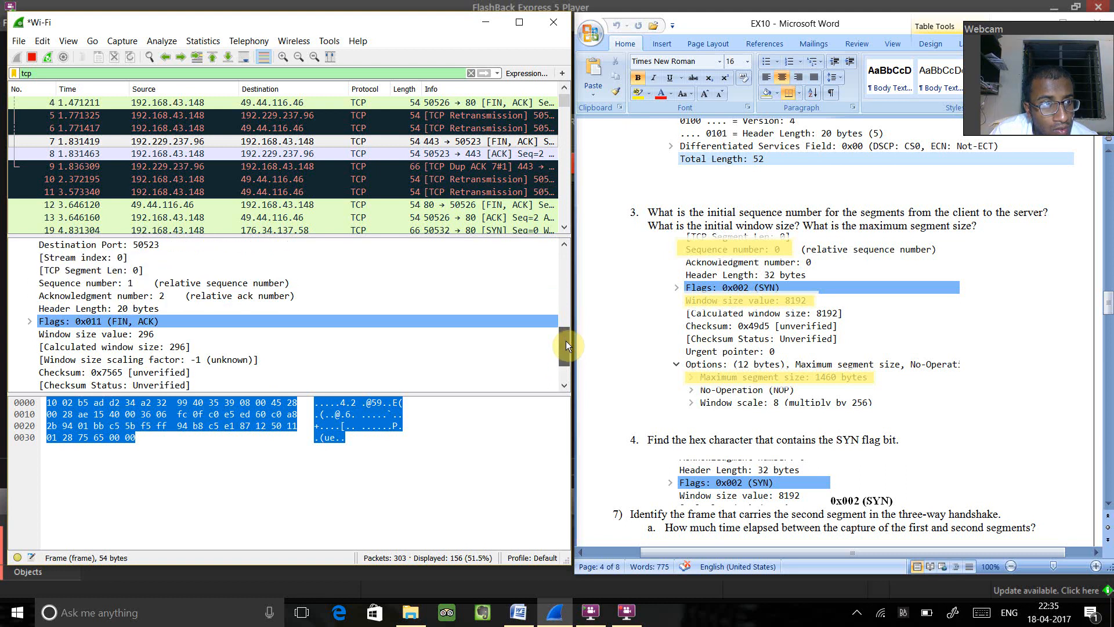
pyautogui.moveTo(567, 343); pyautogui.dragTo(567, 337)
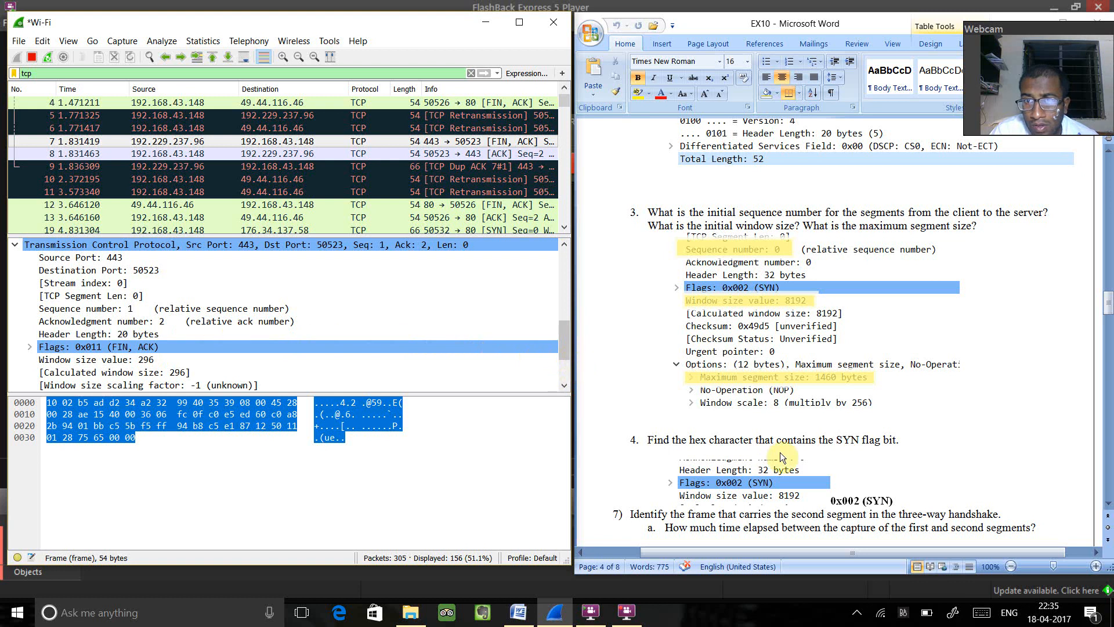
# - Read question 7 and check packet 7's SEQ/ACK timing and its Ethernet and IP addresses for parts a and b
pyautogui.moveTo(1107, 314); pyautogui.dragTo(1107, 321)
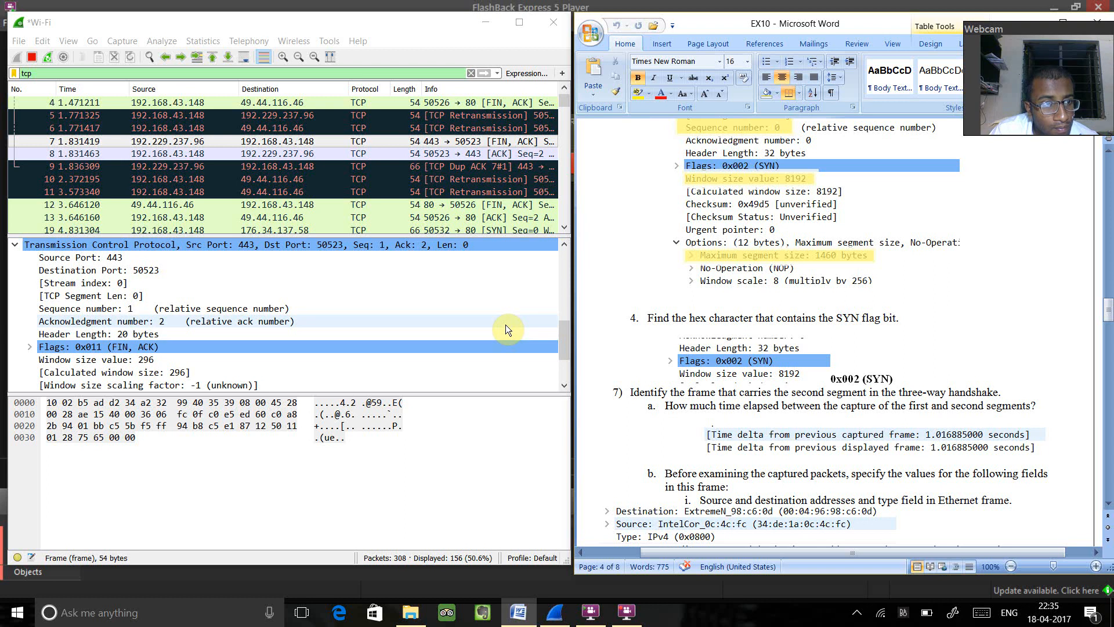
pyautogui.click(566, 353)
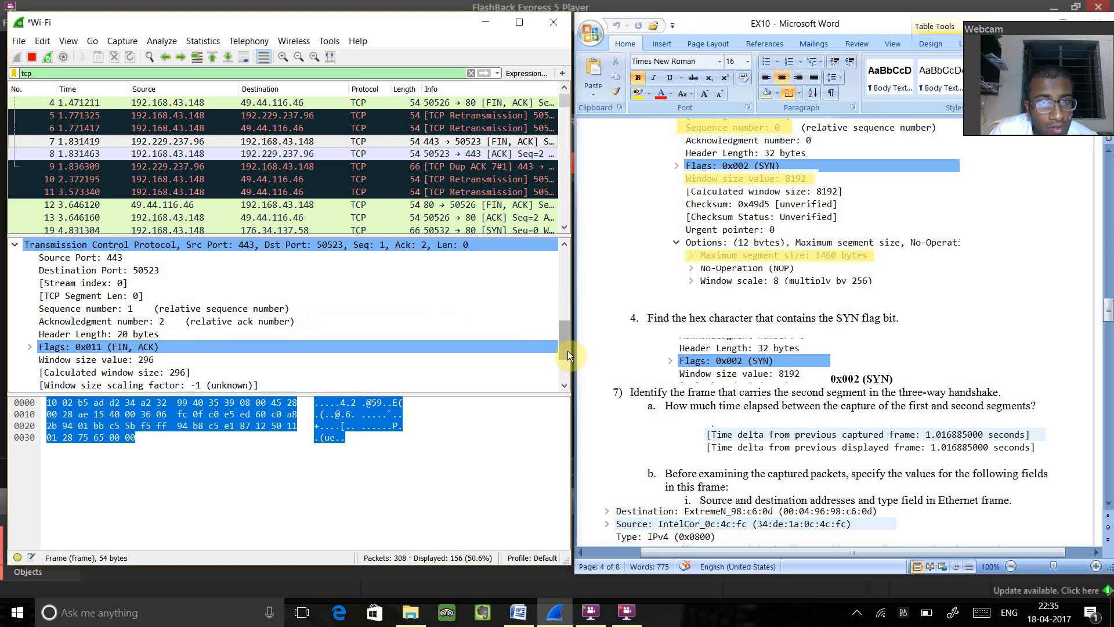
pyautogui.moveTo(560, 348)
pyautogui.mouseDown()
pyautogui.moveTo(565, 368)
pyautogui.moveTo(570, 356)
pyautogui.mouseUp()
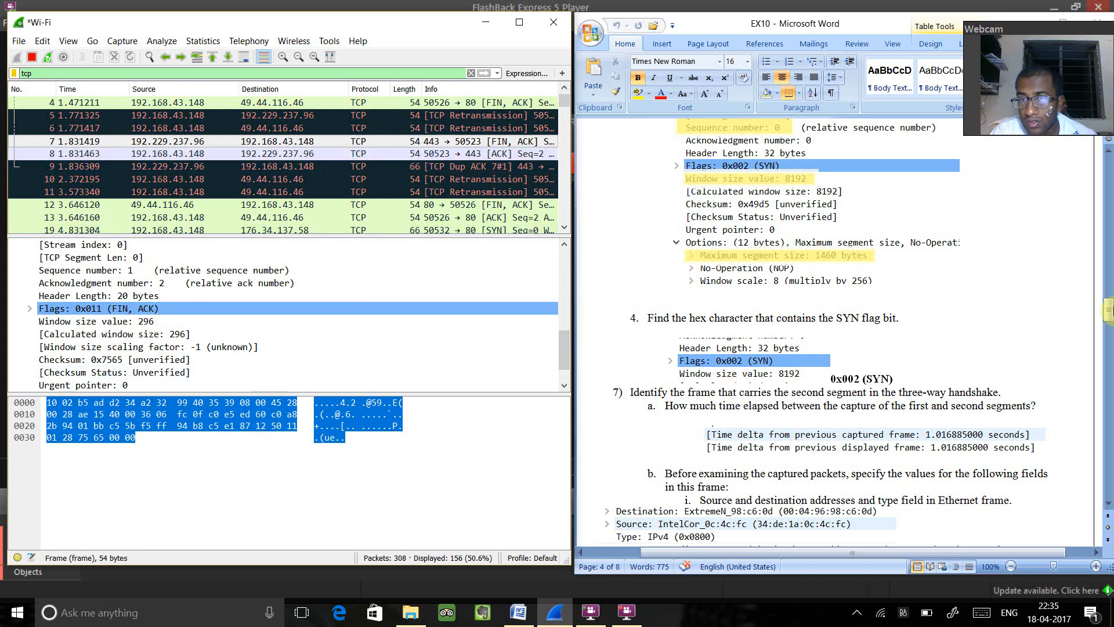
pyautogui.click(1108, 312)
pyautogui.moveTo(1108, 312); pyautogui.dragTo(1108, 323)
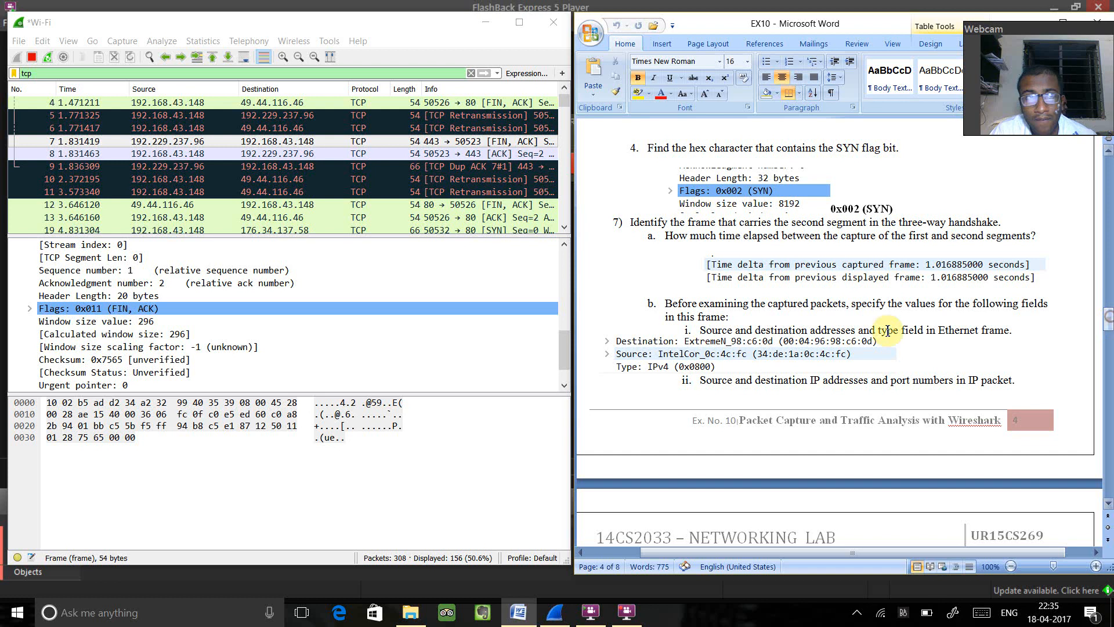
pyautogui.click(558, 353)
pyautogui.click(562, 372)
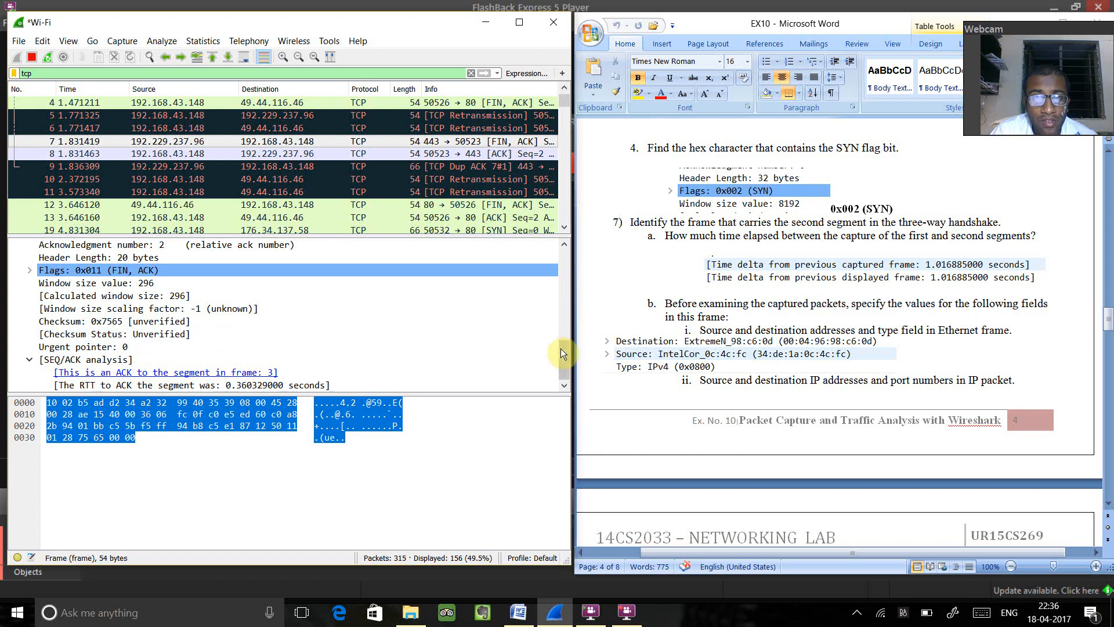
pyautogui.moveTo(563, 352); pyautogui.dragTo(563, 270)
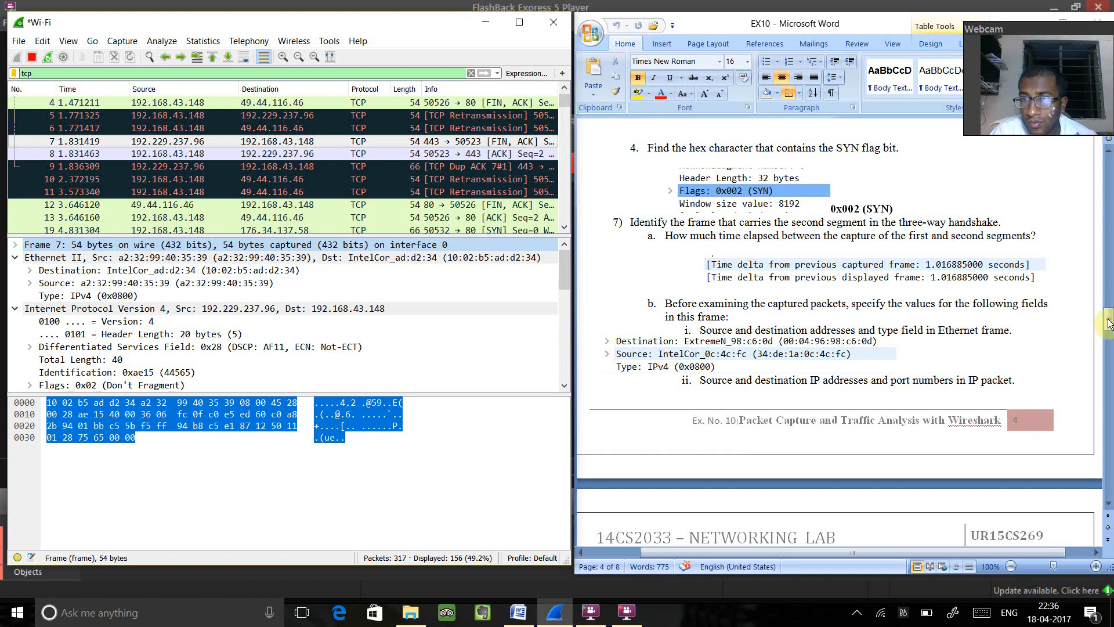
# - Check packet 7's acknowledgment number, TCP segment length, sequence number and window size for the rest of question 7
pyautogui.moveTo(1107, 321); pyautogui.dragTo(1108, 337)
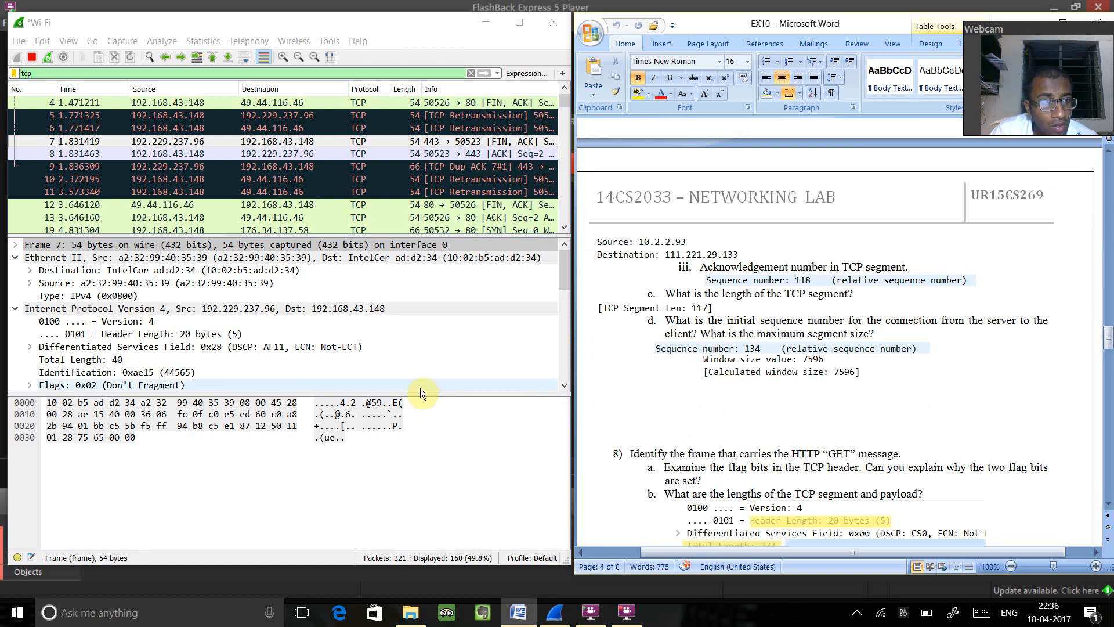
pyautogui.moveTo(563, 282); pyautogui.dragTo(578, 349)
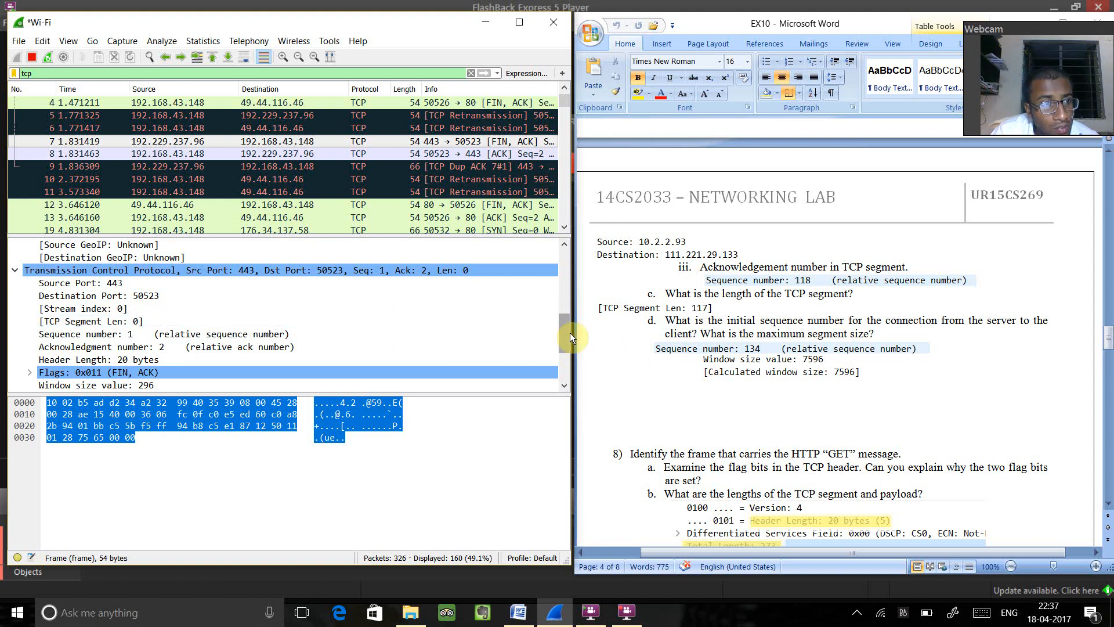
pyautogui.moveTo(570, 332)
pyautogui.mouseDown()
pyautogui.moveTo(579, 374)
pyautogui.moveTo(577, 339)
pyautogui.mouseUp()
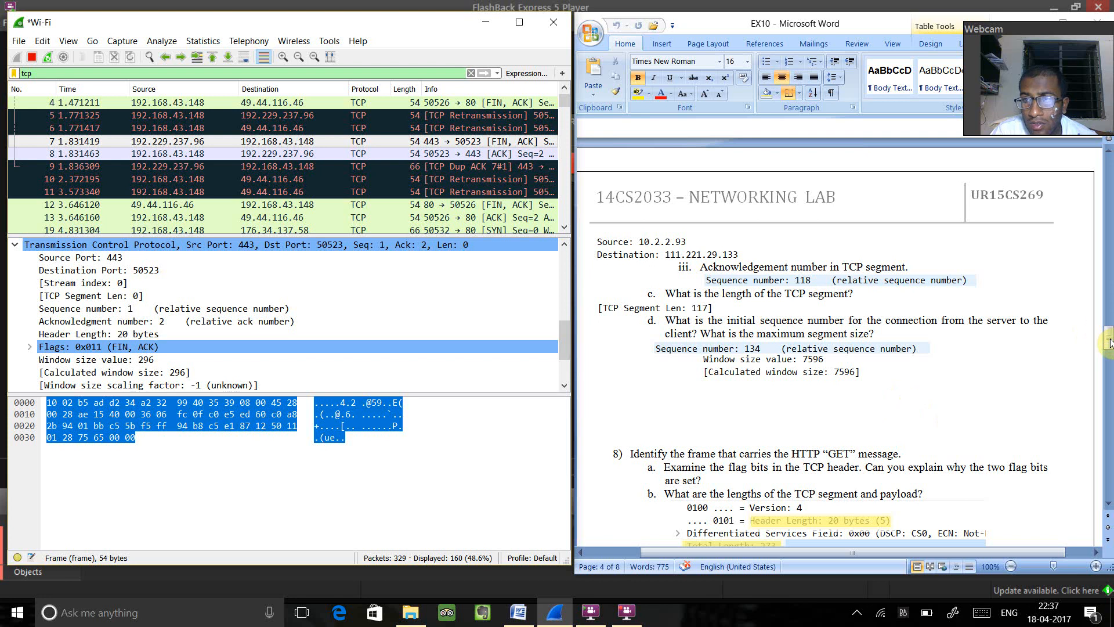
# - Find the HTTP GET message in the packet list for question 8 and select packet 84 to read its header and total length
pyautogui.moveTo(1108, 338); pyautogui.dragTo(1109, 355)
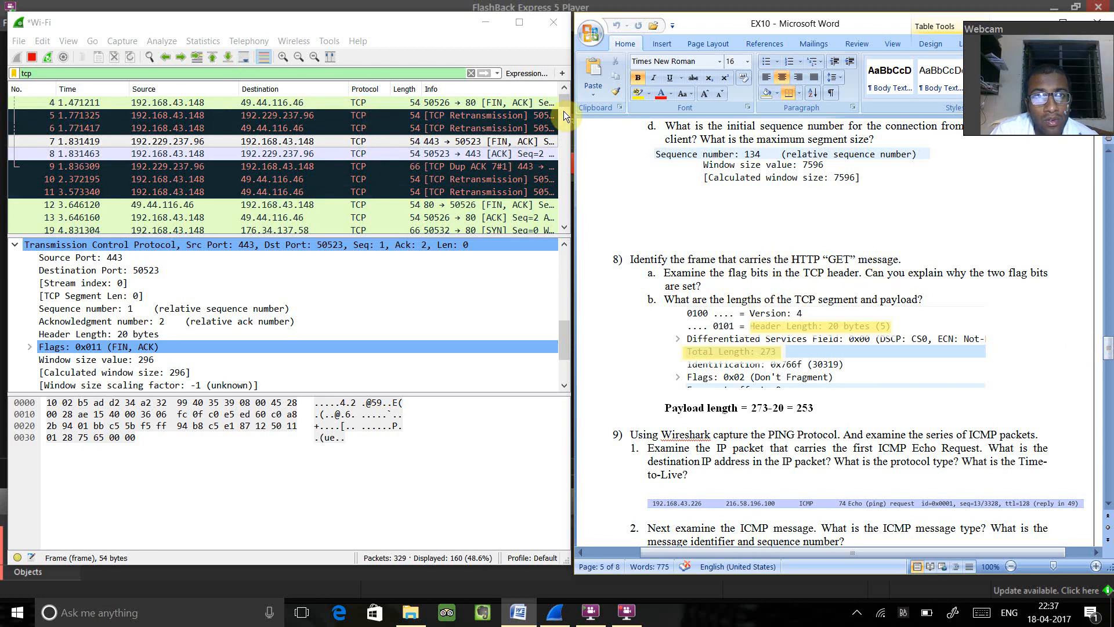
pyautogui.moveTo(563, 104); pyautogui.dragTo(577, 145)
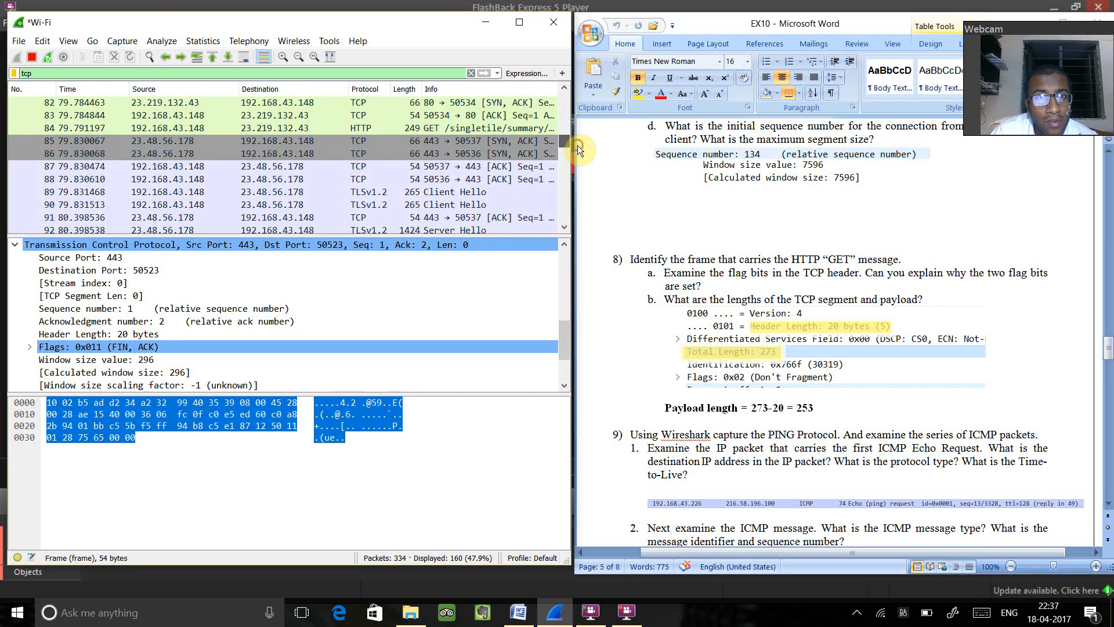
pyautogui.click(395, 128)
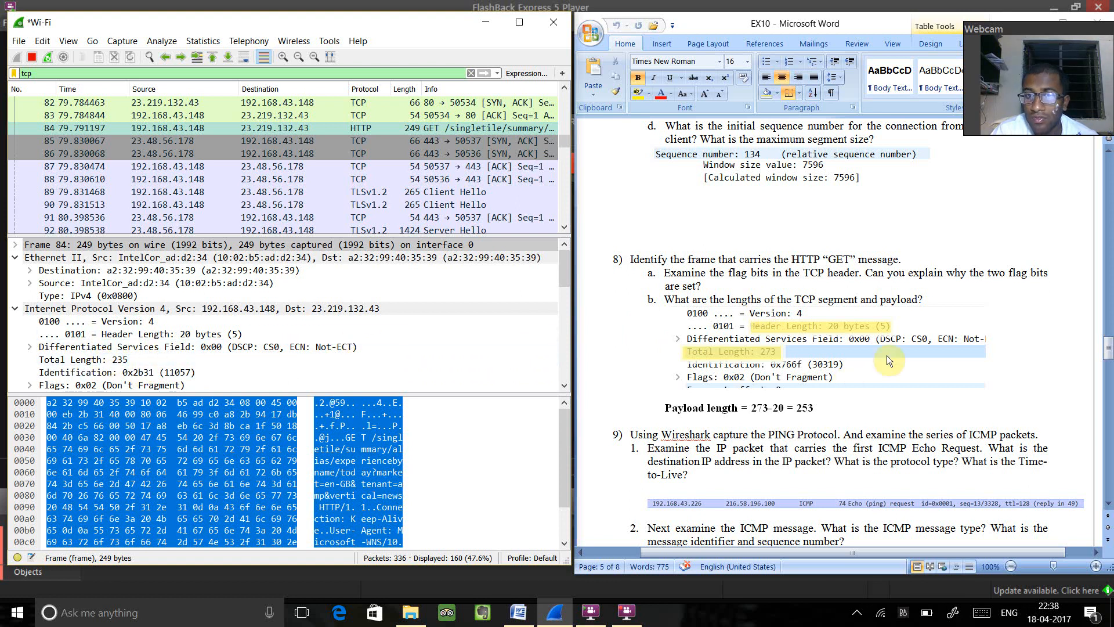
# - Move on to question 9, stop the running capture and start a new Wi-Fi capture without saving the packets
pyautogui.click(1108, 359)
pyautogui.moveTo(1108, 360); pyautogui.dragTo(1108, 370)
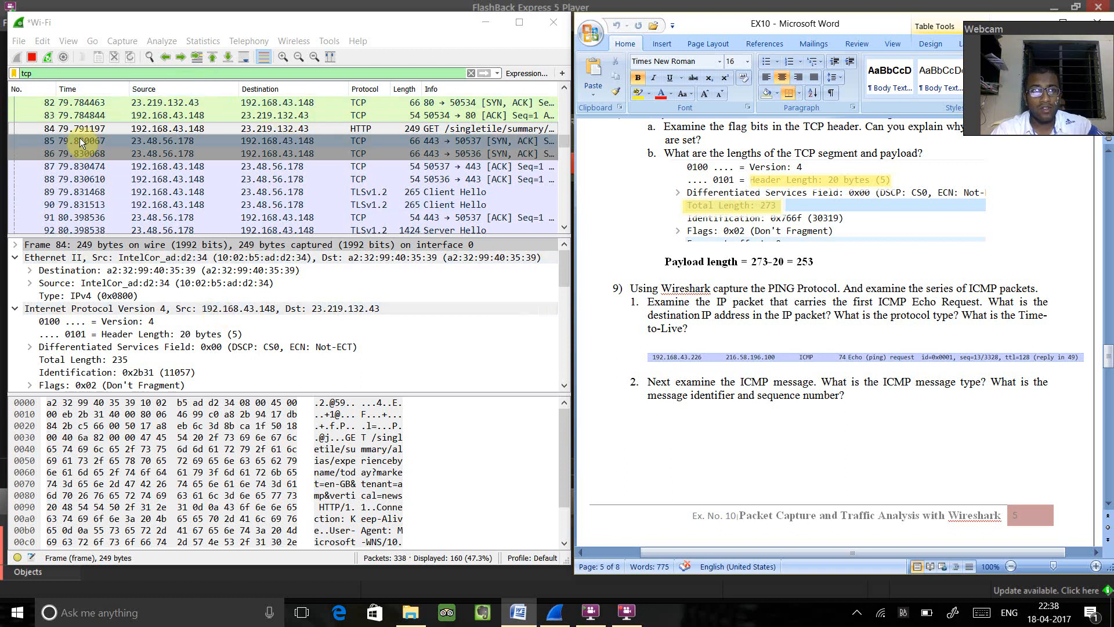
pyautogui.click(33, 58)
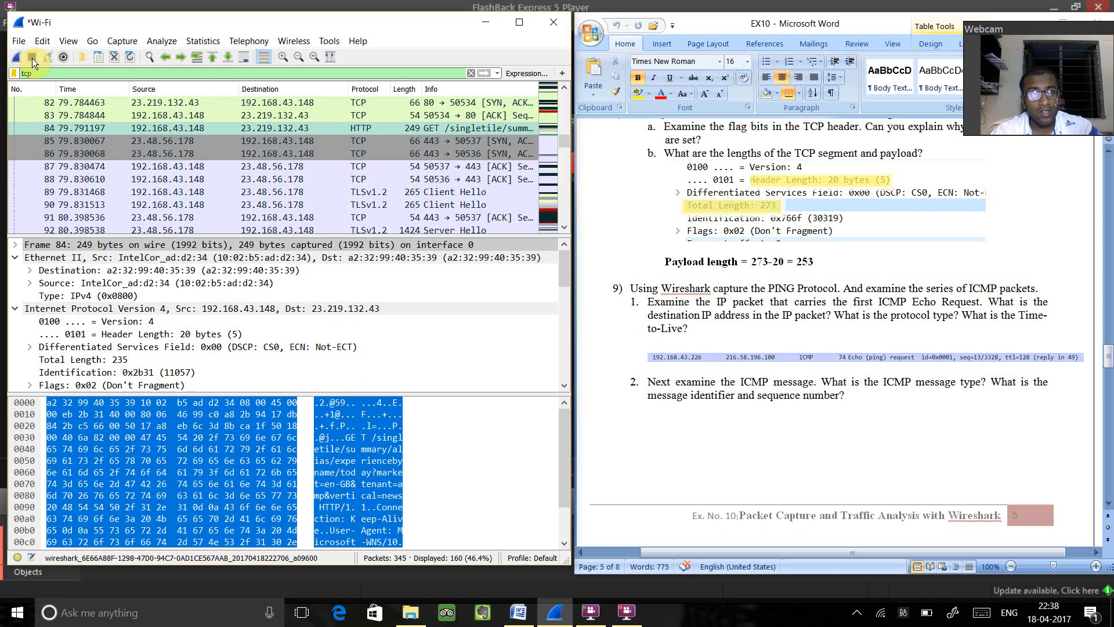
pyautogui.click(16, 57)
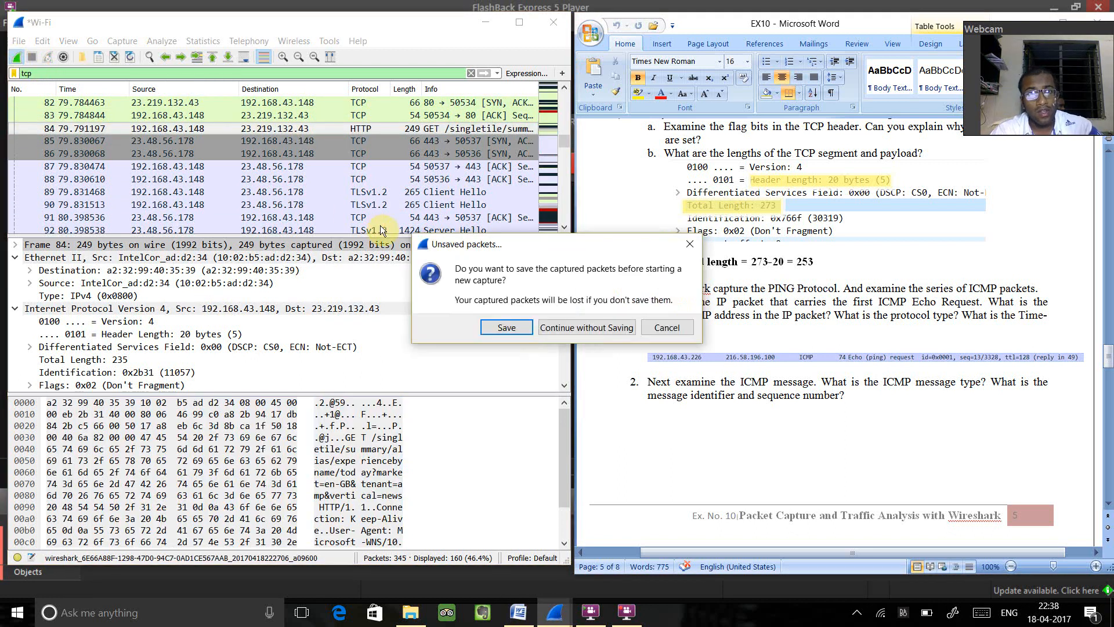
pyautogui.click(611, 326)
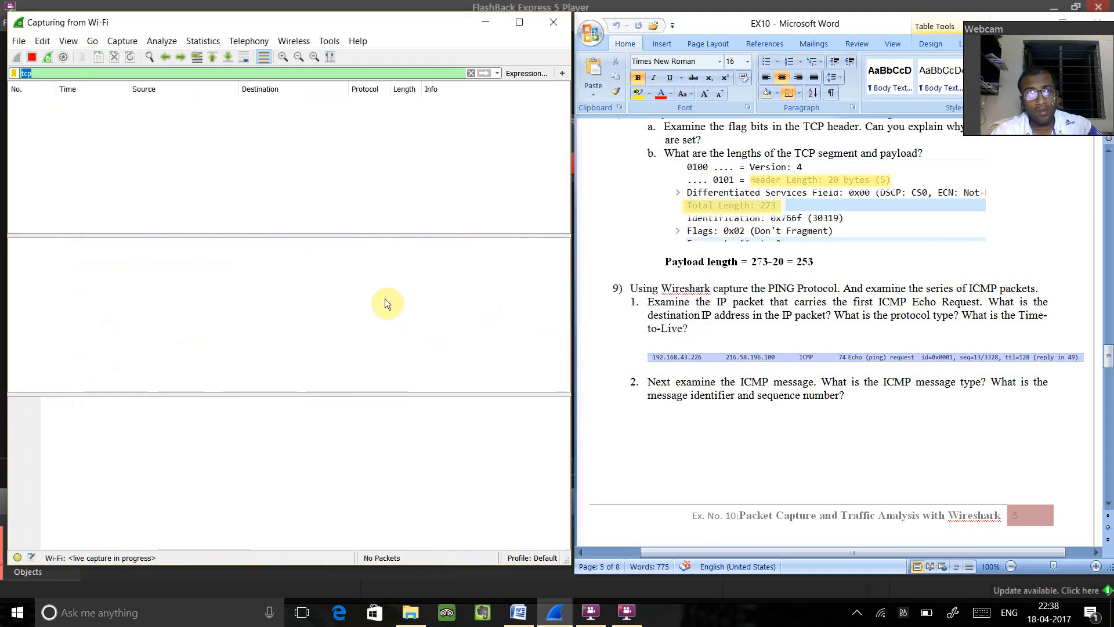
pyautogui.click(16, 612)
pyautogui.click(65, 613)
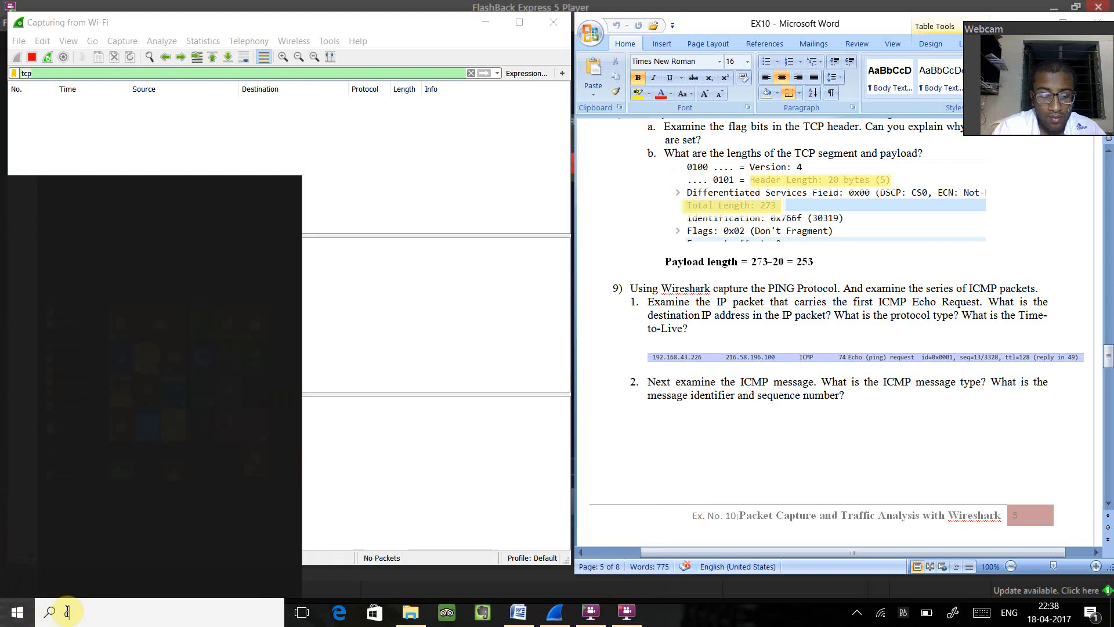
pyautogui.write('cmd')
pyautogui.press('Return')
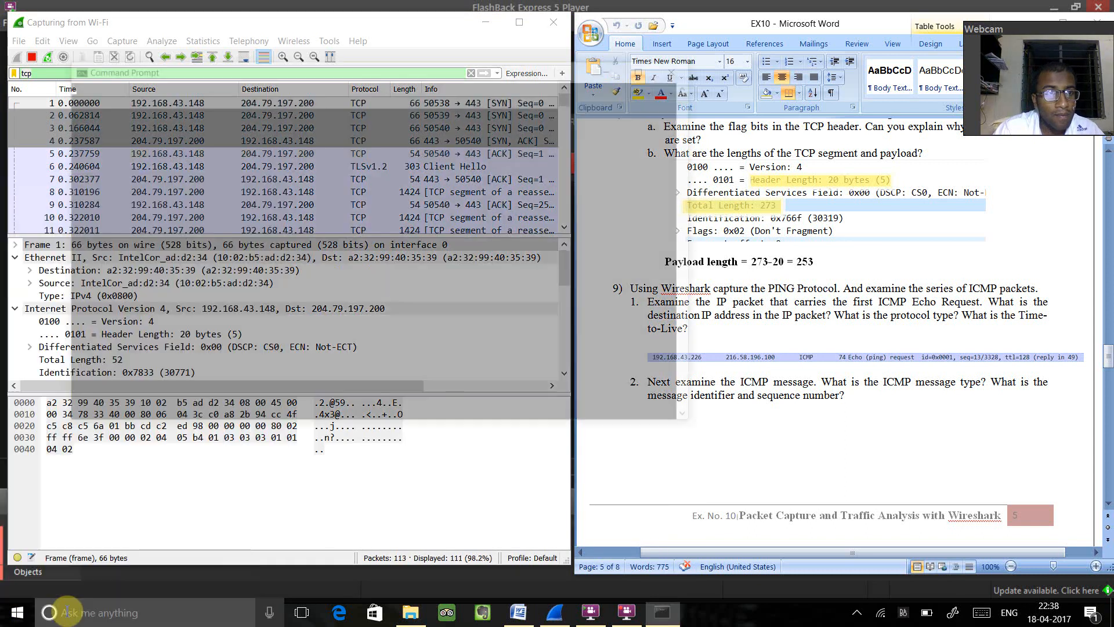
pyautogui.write('ping')
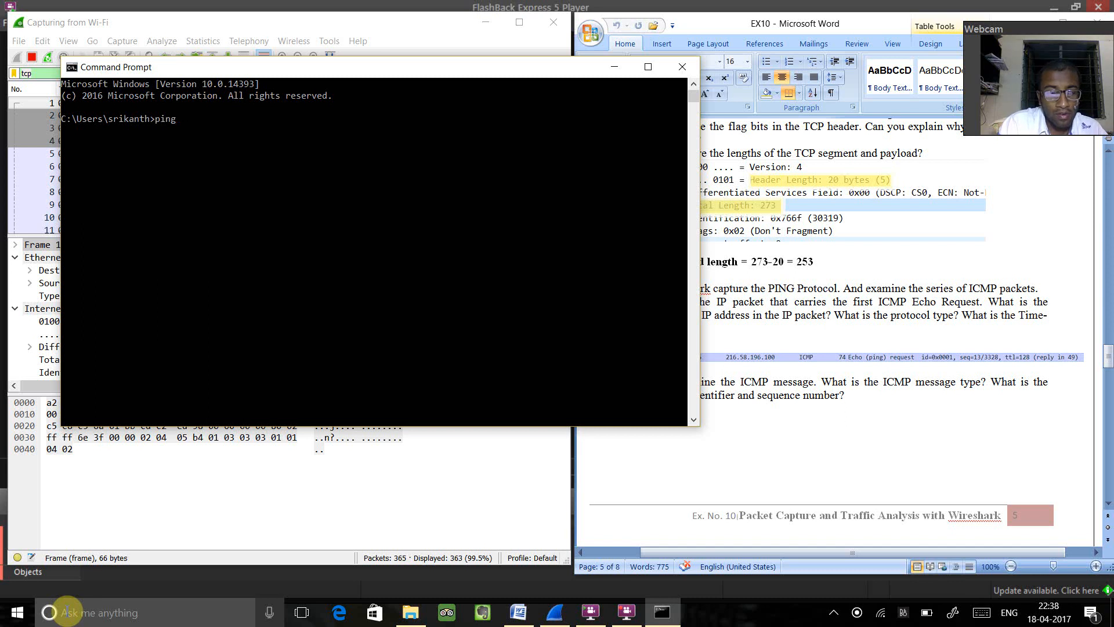
pyautogui.write(' www.')
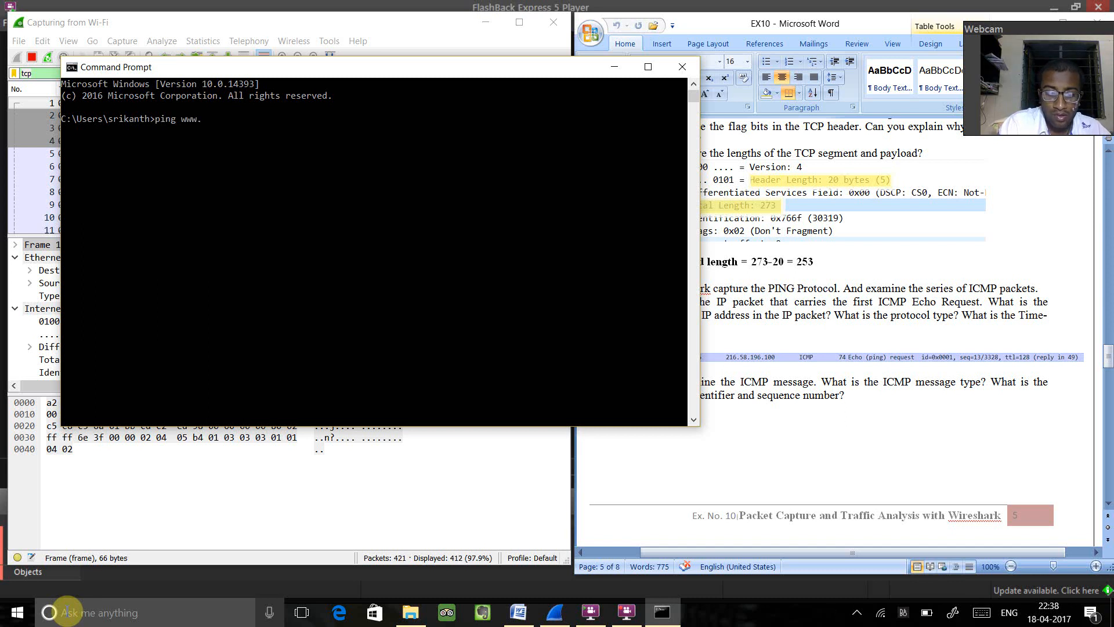
pyautogui.write('google.in')
pyautogui.press('Return')
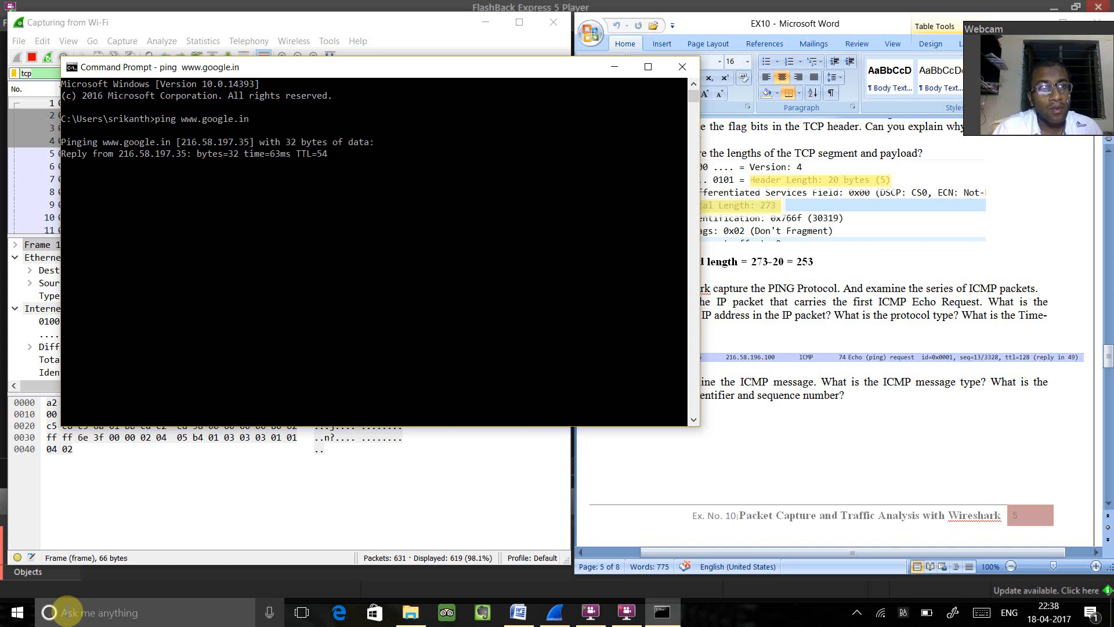
pyautogui.click(614, 68)
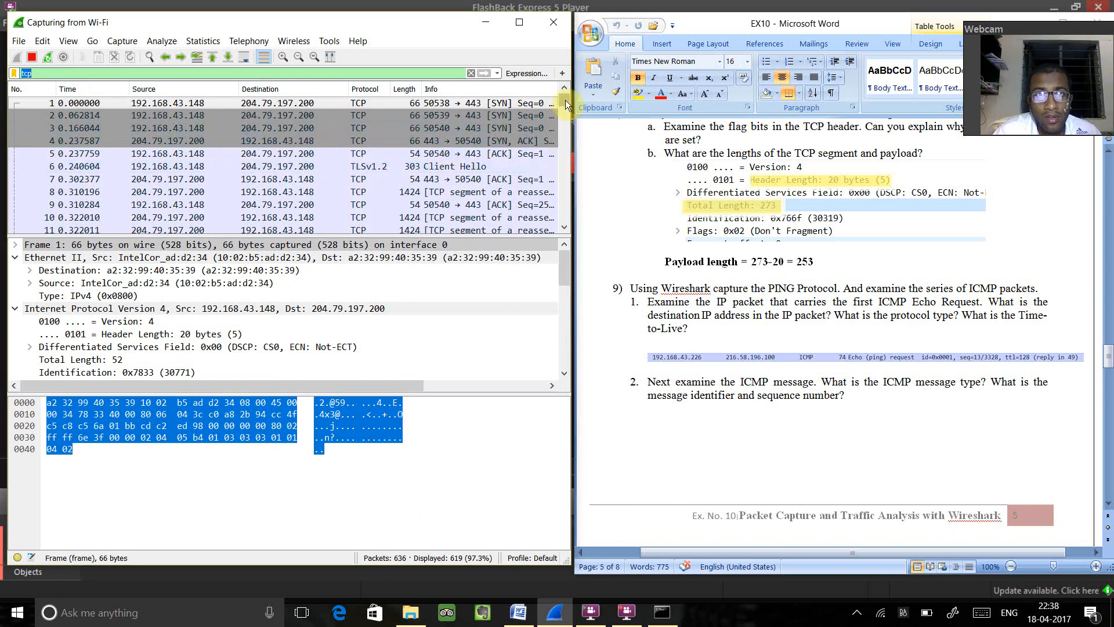
# - Stop the capture and restart it with an empty packet list, discarding the unsaved packets
pyautogui.moveTo(566, 103)
pyautogui.mouseDown()
pyautogui.moveTo(565, 196)
pyautogui.moveTo(558, 93)
pyautogui.mouseUp()
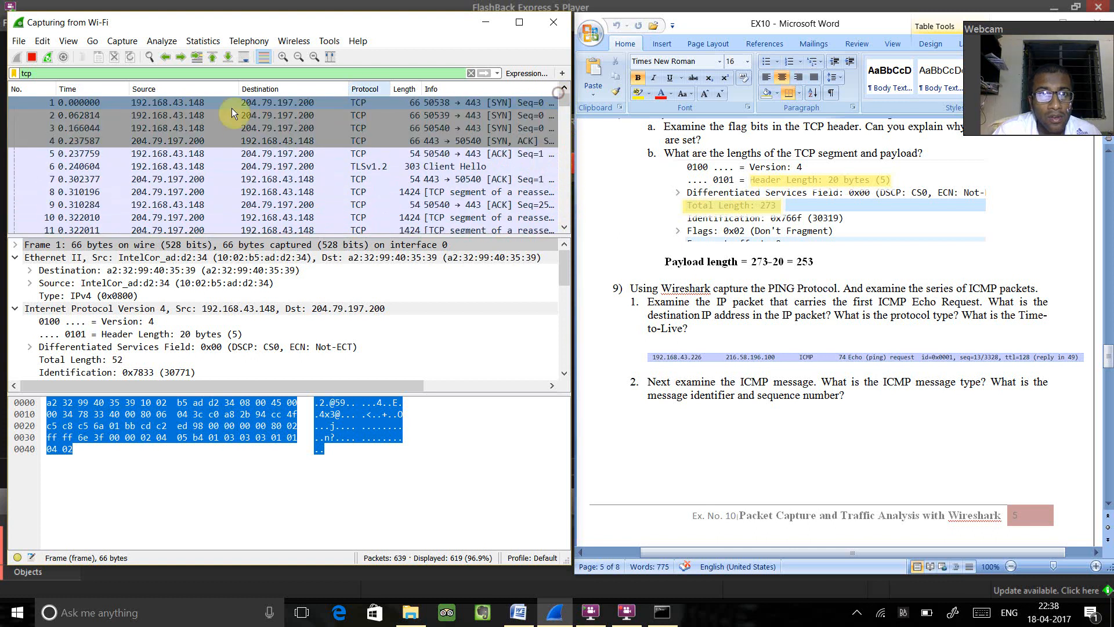
pyautogui.click(33, 57)
pyautogui.click(17, 57)
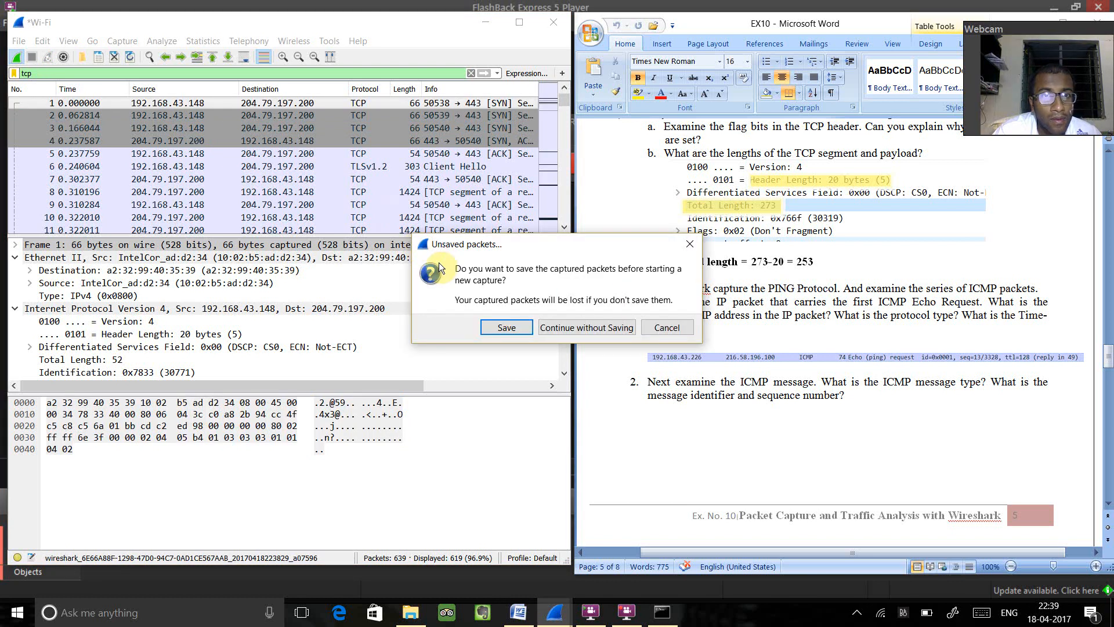
pyautogui.click(596, 326)
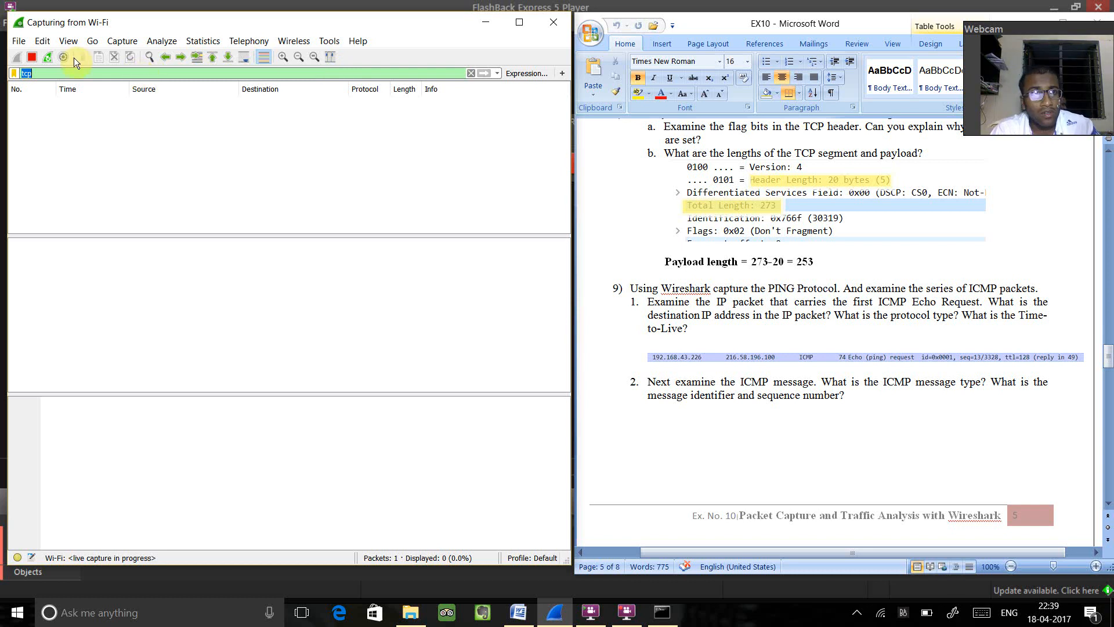
pyautogui.click(32, 55)
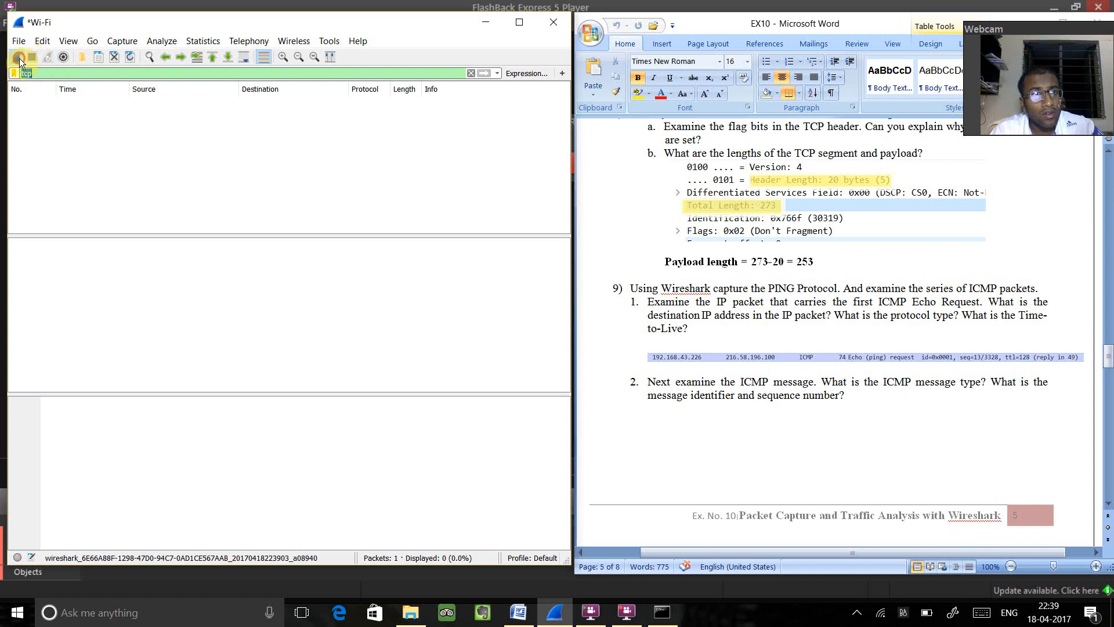
pyautogui.click(16, 56)
pyautogui.click(588, 332)
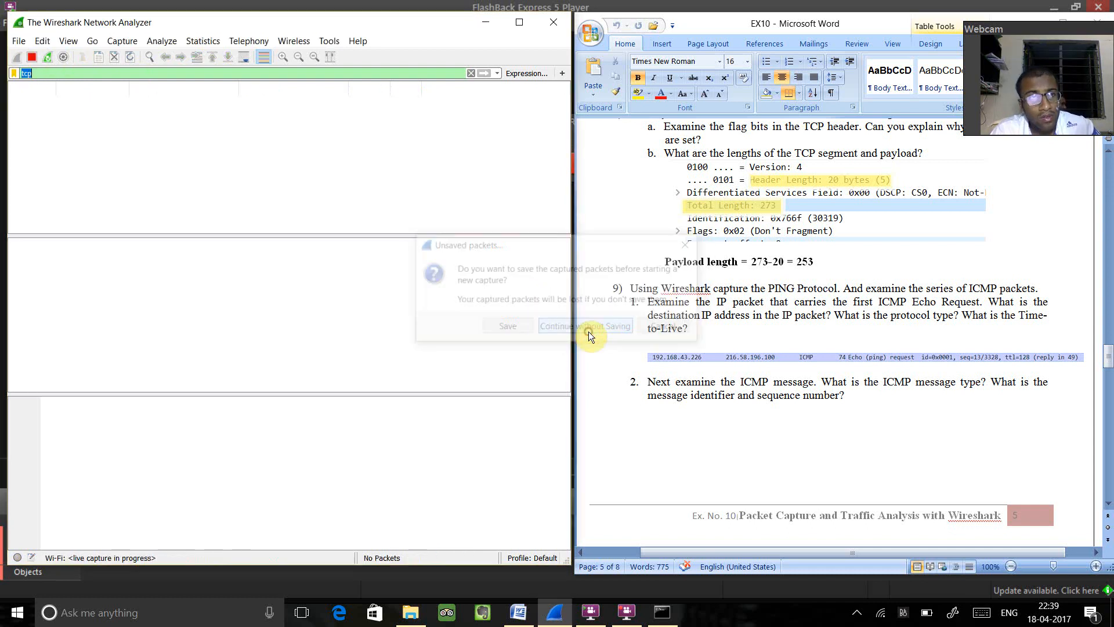
pyautogui.click(655, 617)
pyautogui.press('Up')
pyautogui.press('Return')
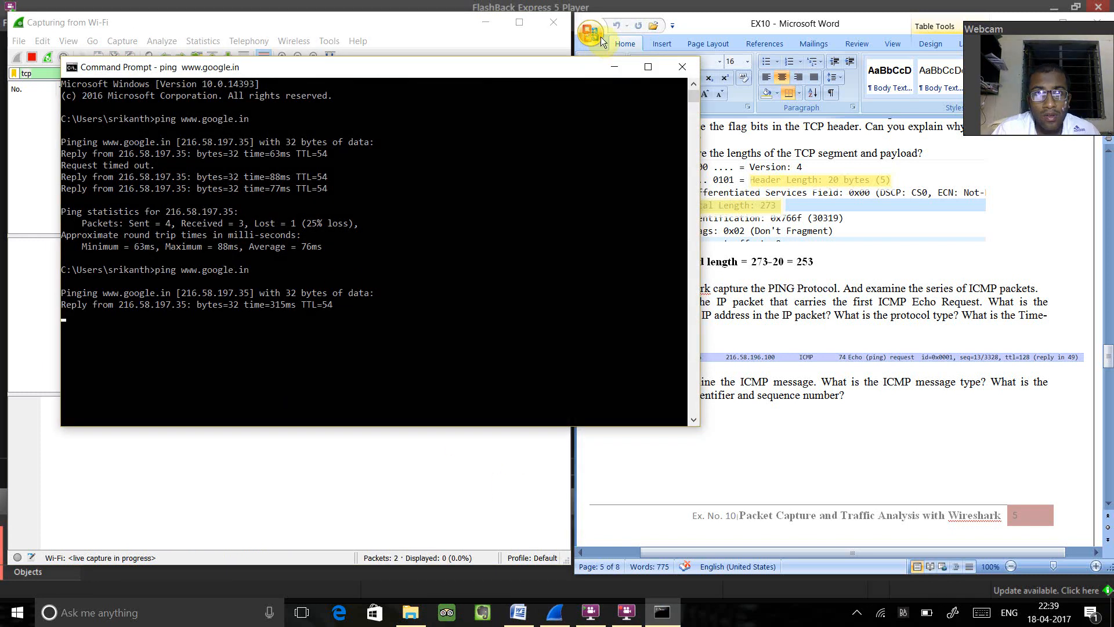
pyautogui.click(615, 66)
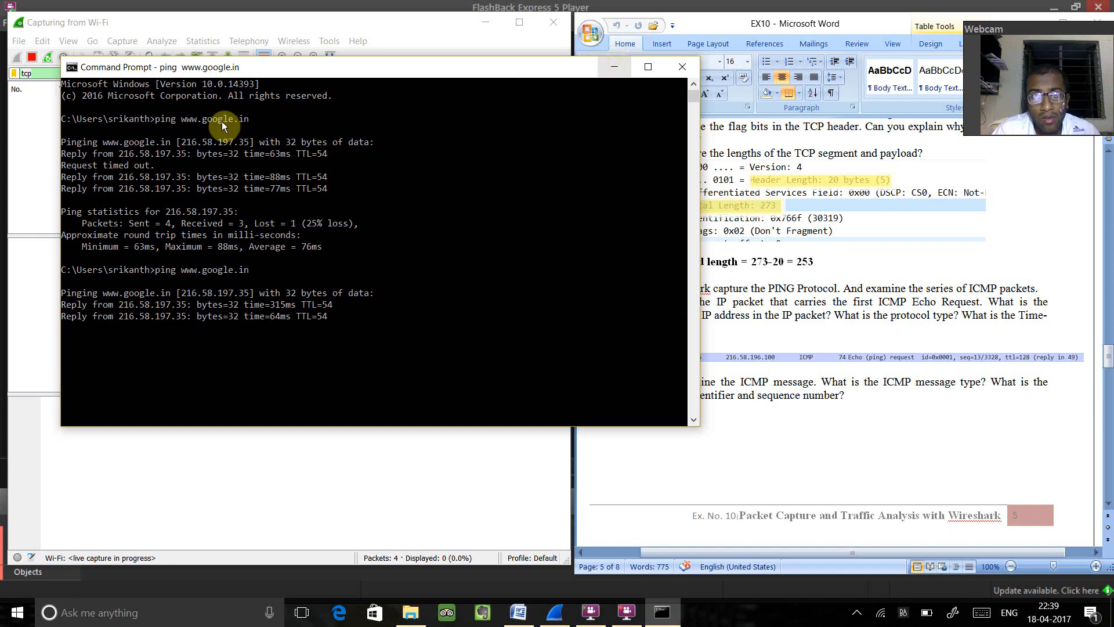
pyautogui.click(194, 163)
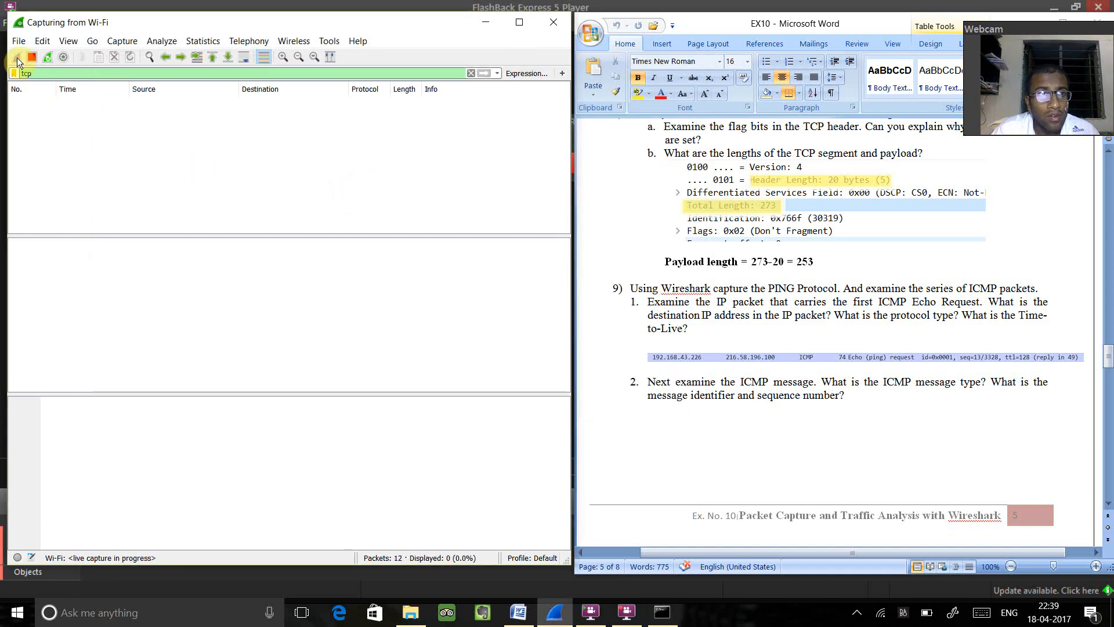
pyautogui.click(32, 57)
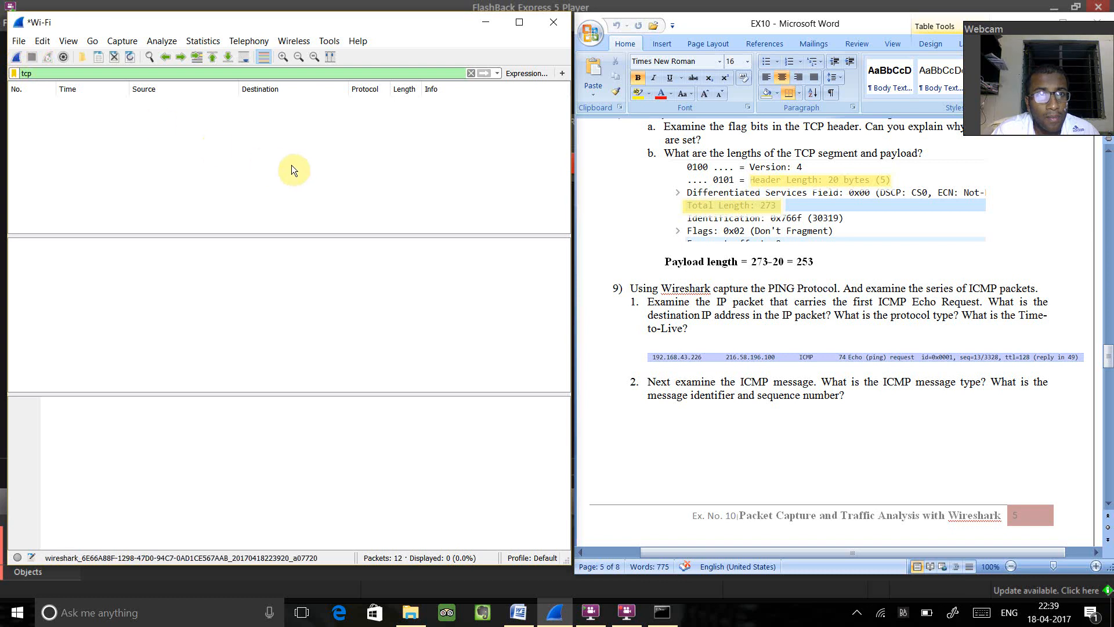
pyautogui.click(16, 57)
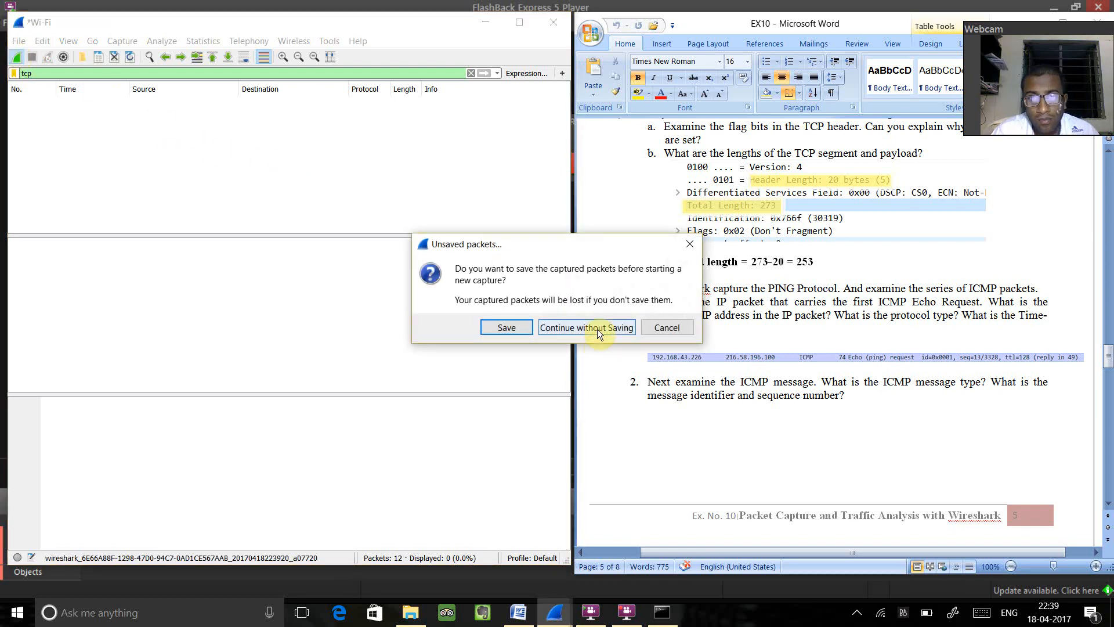
pyautogui.click(597, 328)
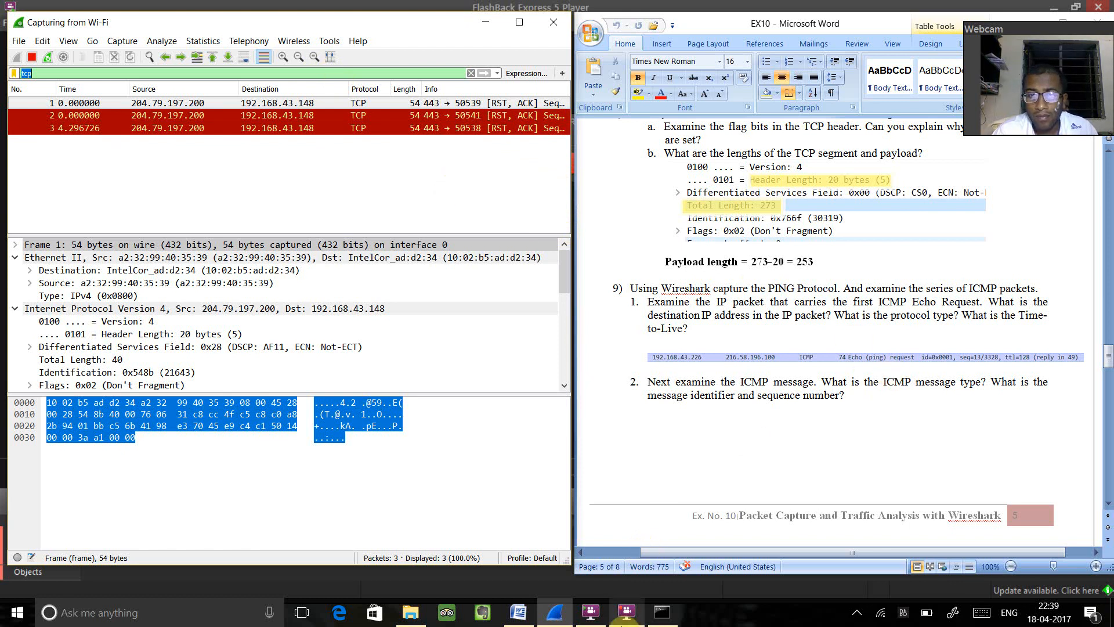
pyautogui.click(261, 74)
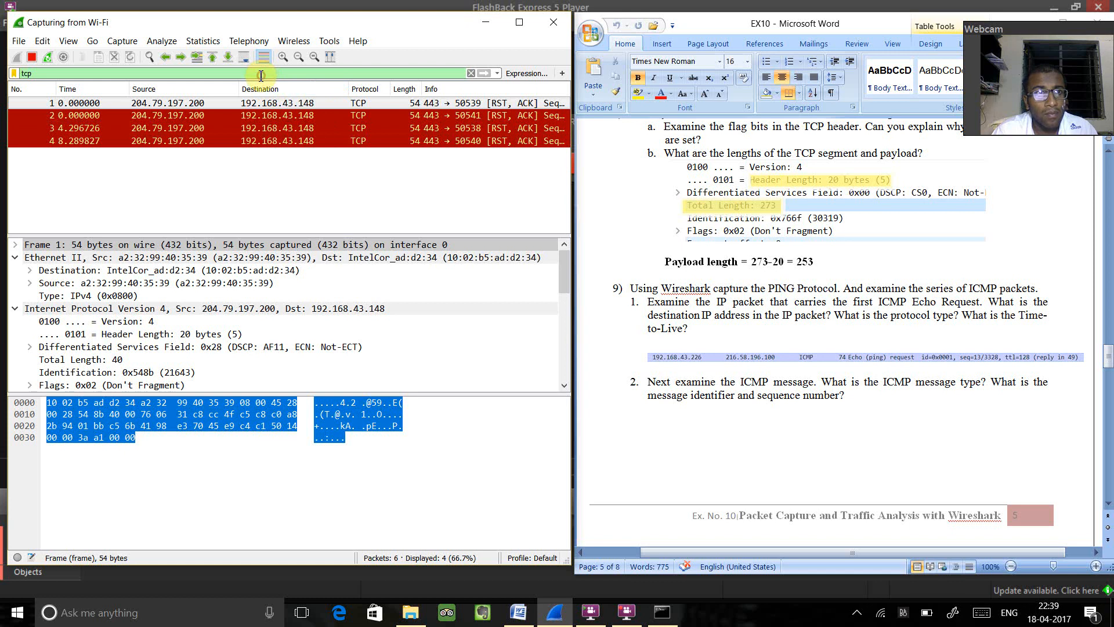
# - Stop the running capture and start a new Wi-Fi capture without saving the packets
pyautogui.click(33, 55)
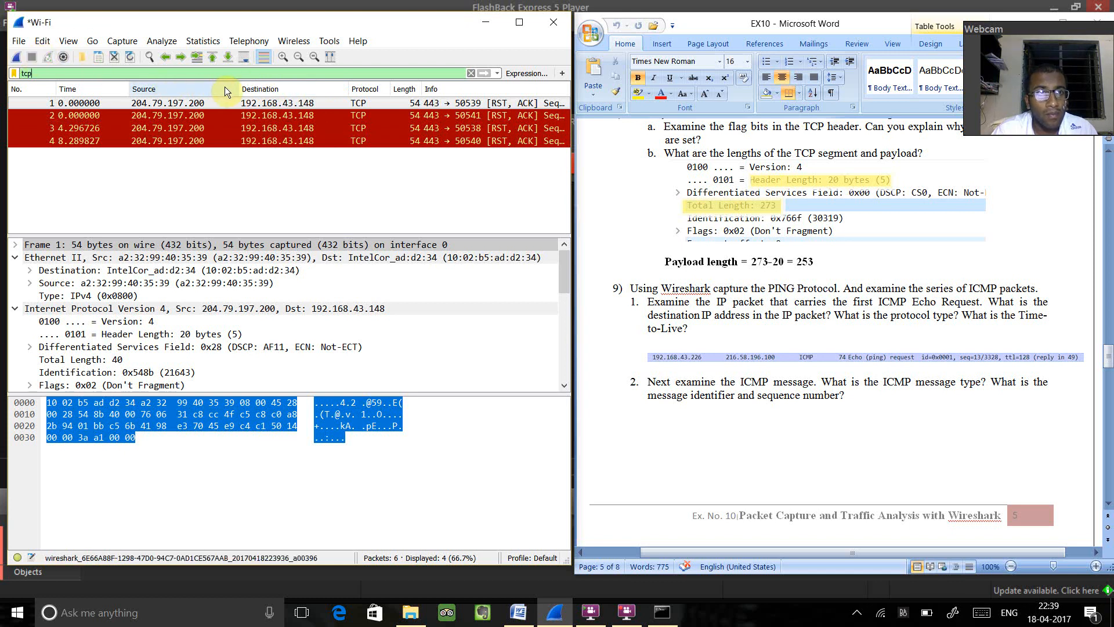
pyautogui.click(16, 57)
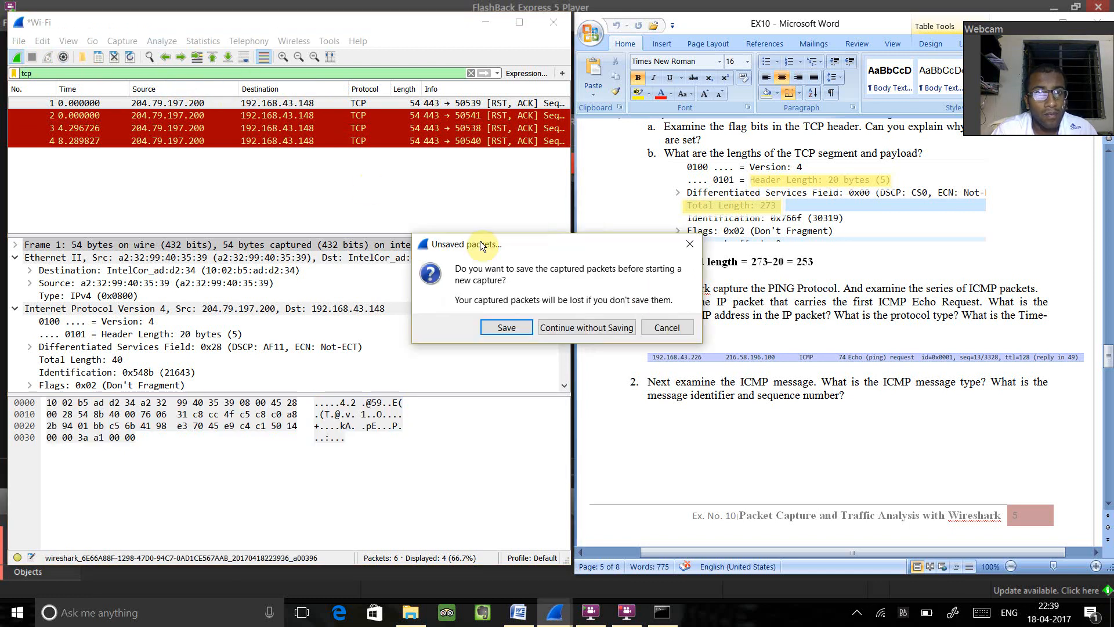
pyautogui.click(581, 328)
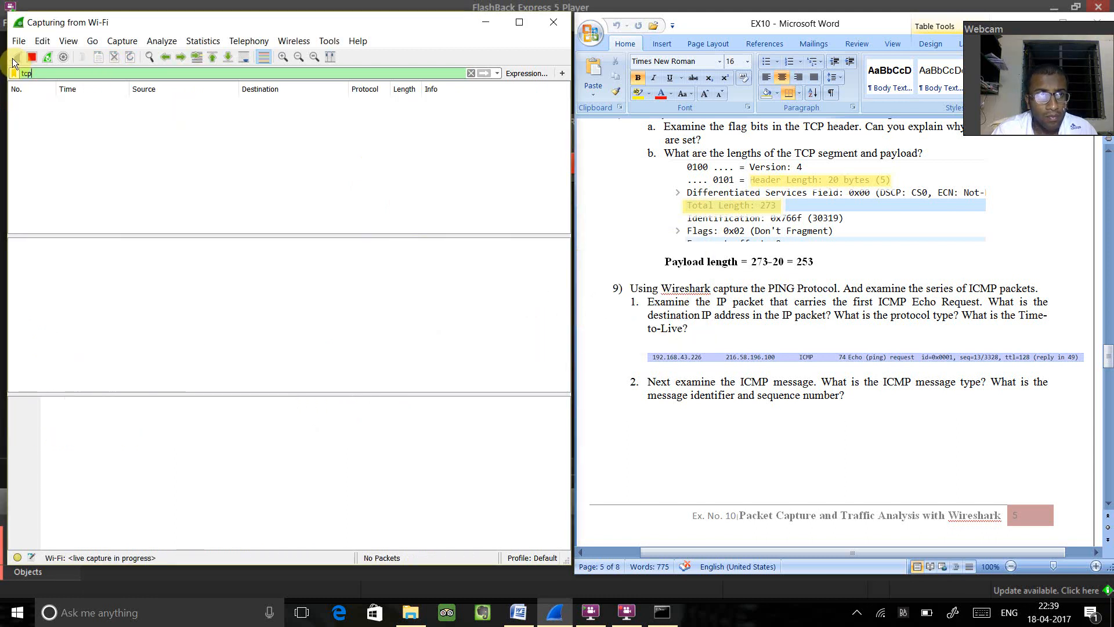
pyautogui.click(650, 620)
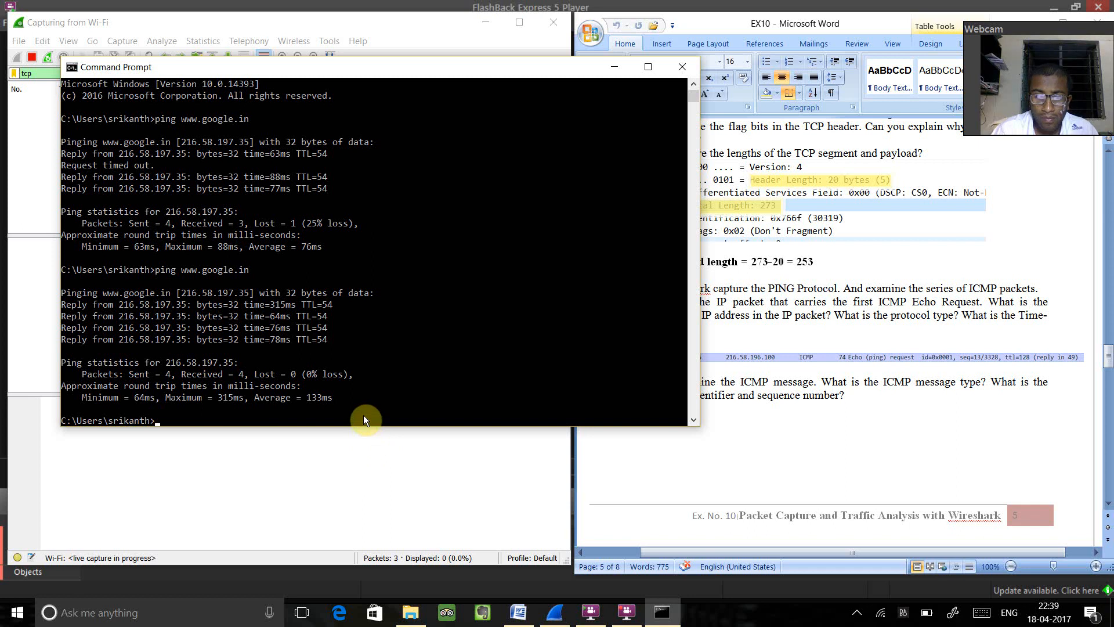
pyautogui.press('Up')
pyautogui.press('Return')
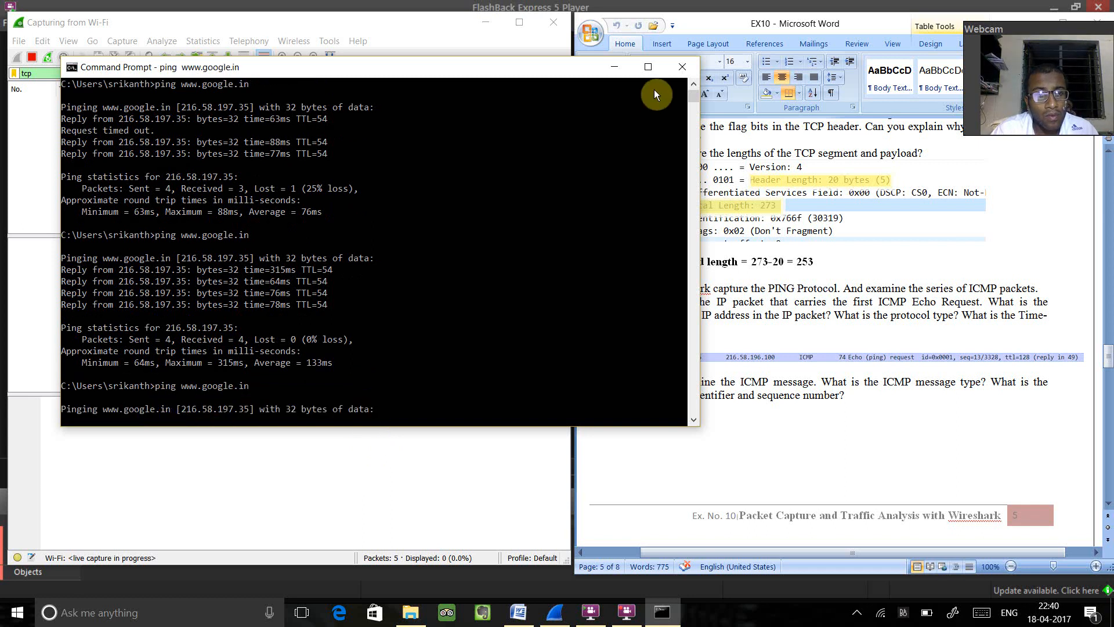
pyautogui.click(614, 62)
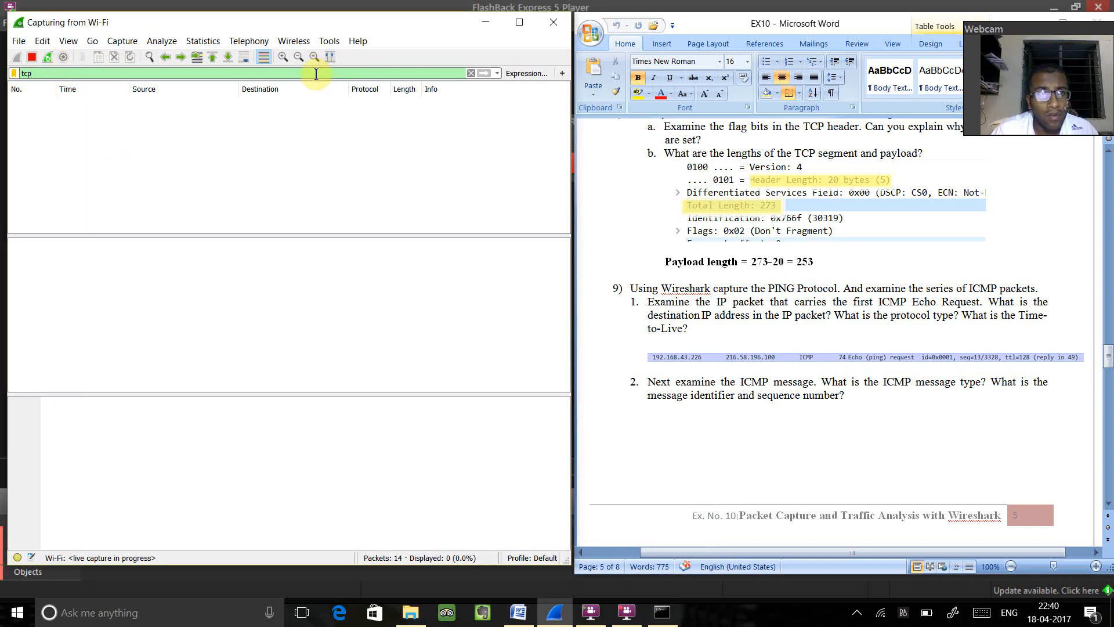
pyautogui.click(471, 74)
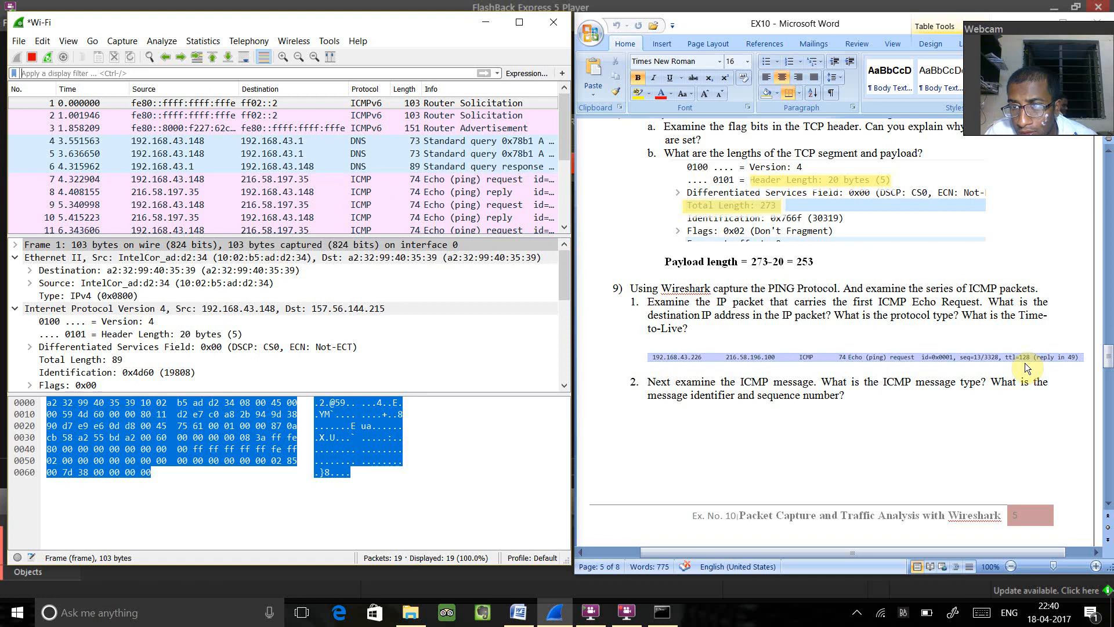
# - For question 9 part 2, expand the Internet Control Message Protocol v6 section of the first packet and examine its message fields
pyautogui.moveTo(1108, 358); pyautogui.dragTo(1108, 375)
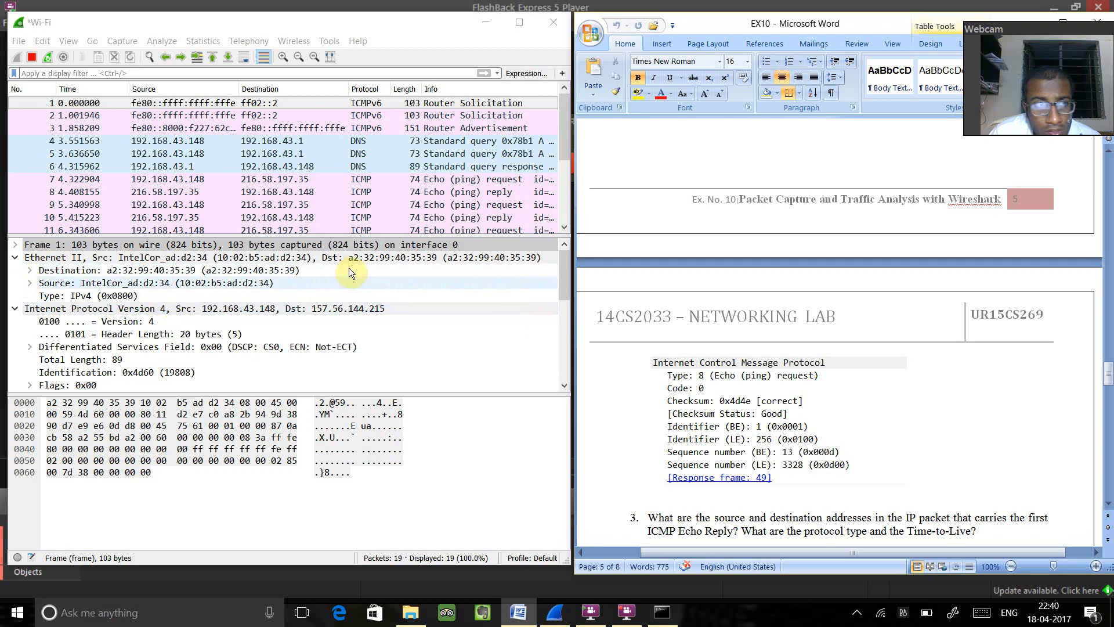
pyautogui.moveTo(566, 270); pyautogui.dragTo(580, 365)
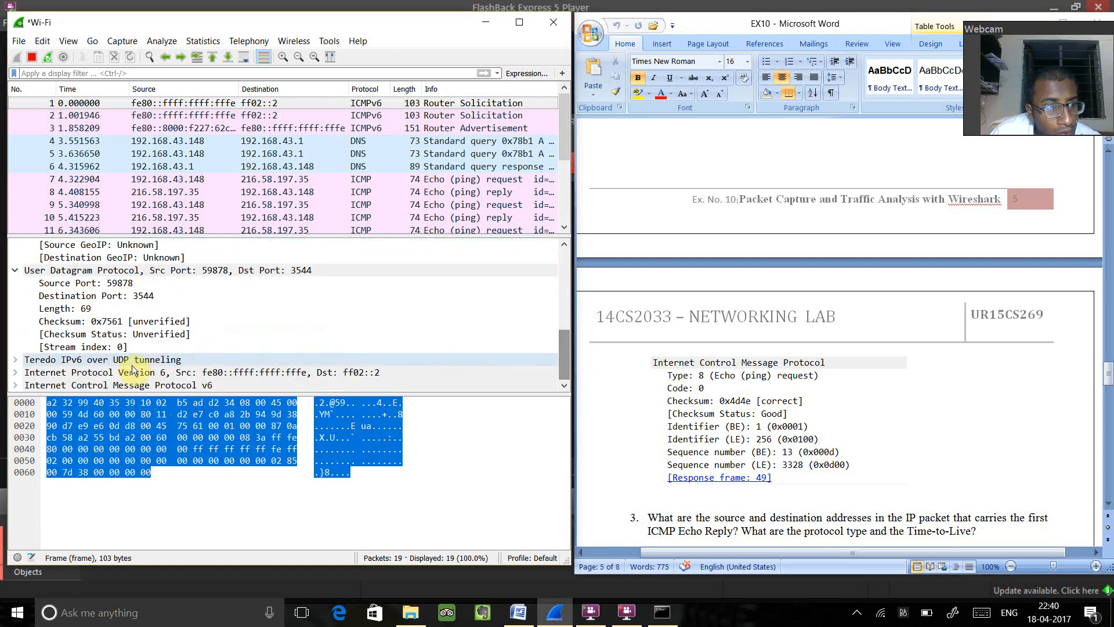
pyautogui.click(14, 386)
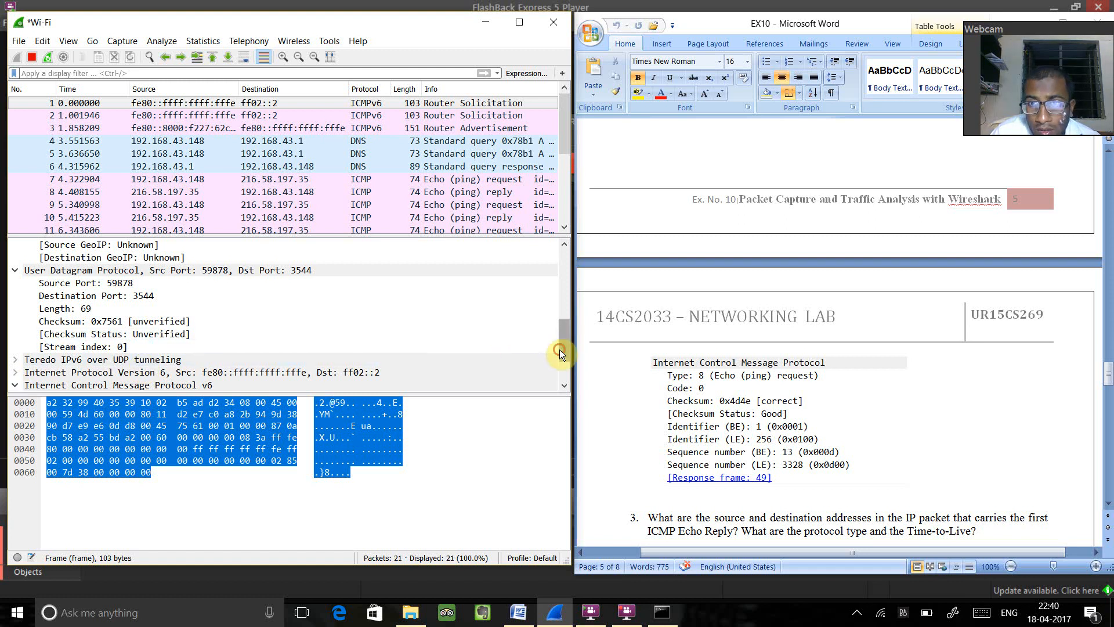
pyautogui.scroll(-2, 559, 349)
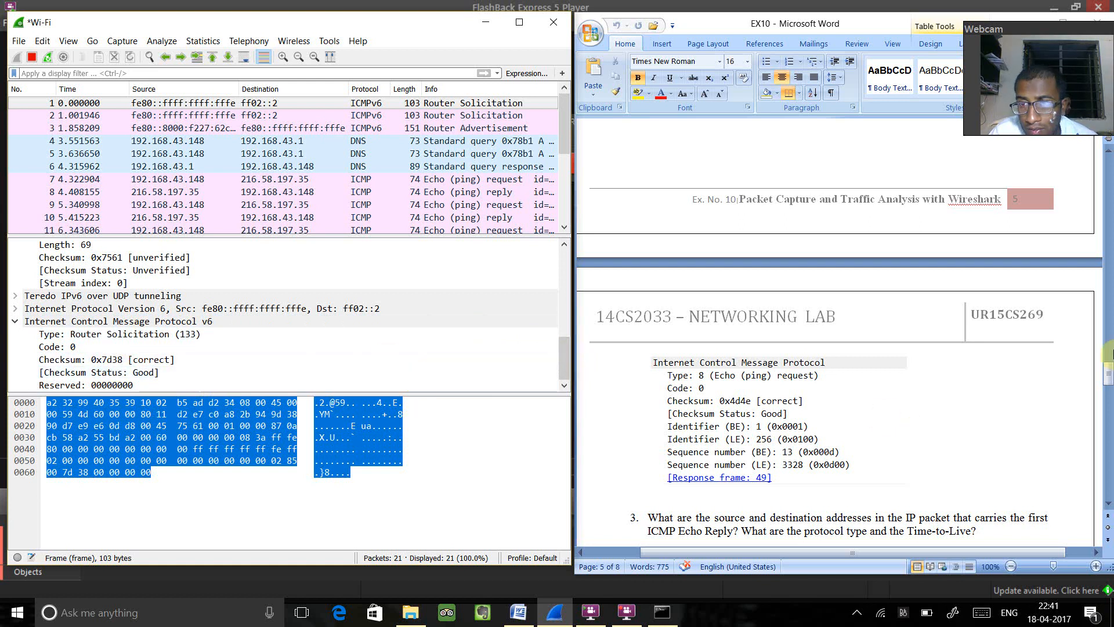
# - For question 9 part 3, examine the source, destination, protocol and Time-to-Live in the first packet's IPv4 header
pyautogui.moveTo(1108, 372); pyautogui.dragTo(1108, 383)
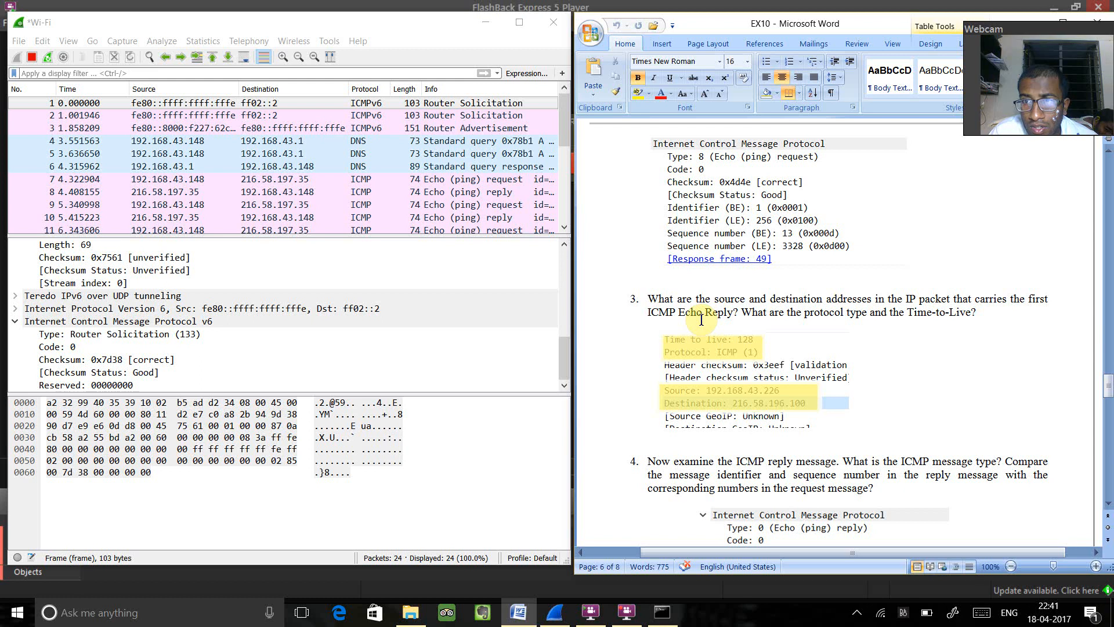
pyautogui.click(566, 361)
pyautogui.moveTo(566, 367); pyautogui.dragTo(566, 357)
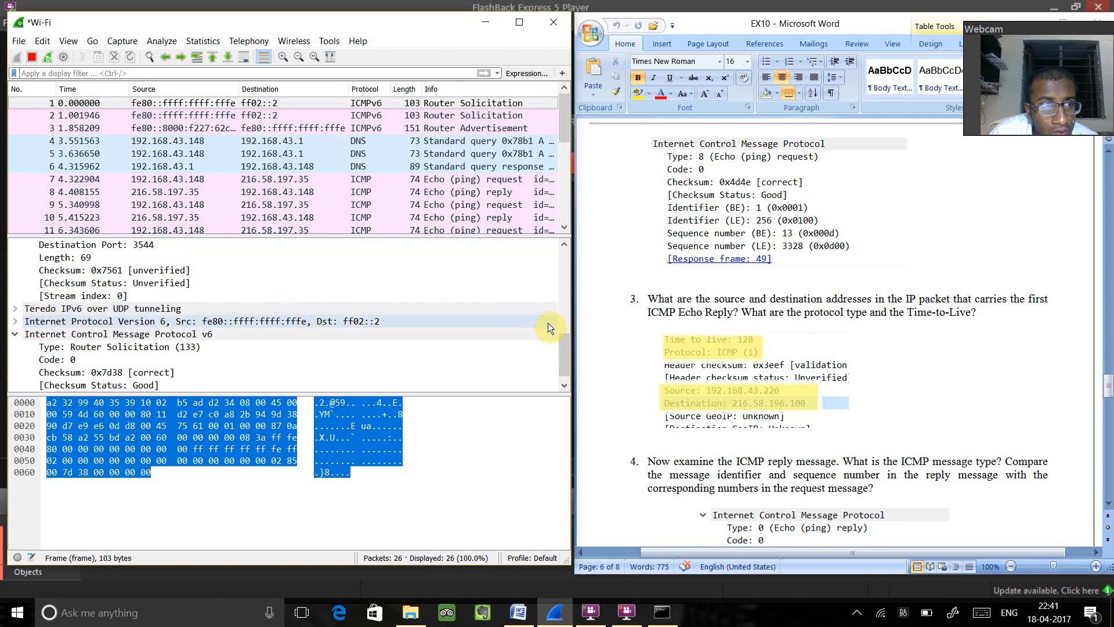
pyautogui.moveTo(561, 345); pyautogui.dragTo(567, 300)
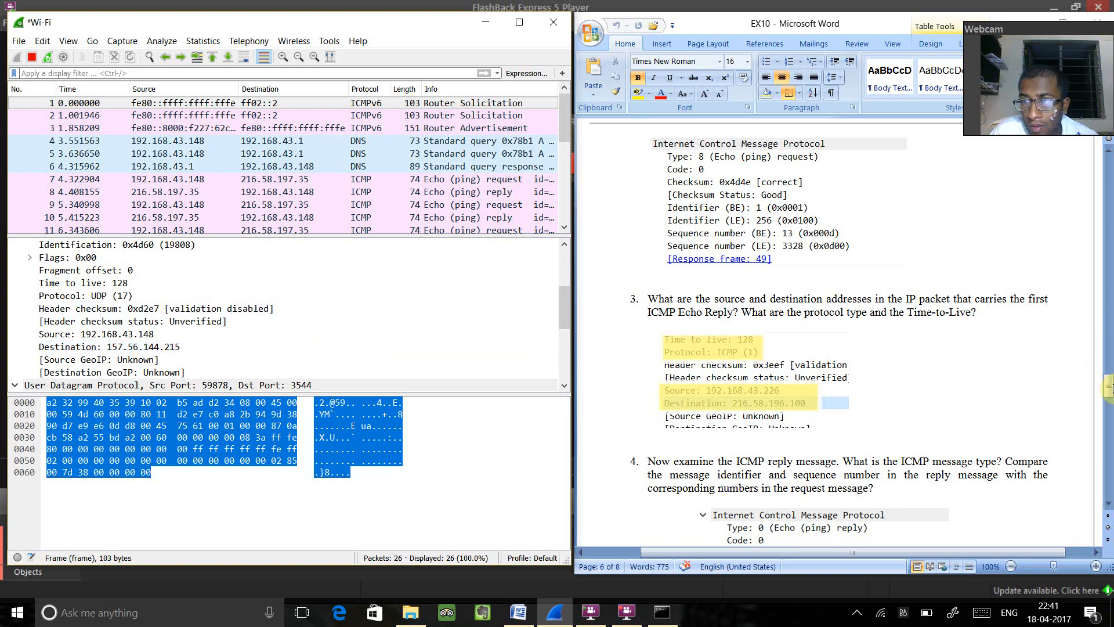
# - For question 9 part 4, expand the first packet's Internet Protocol Version 6 section and examine it with the ICMPv6 details
pyautogui.moveTo(1109, 386); pyautogui.dragTo(1109, 399)
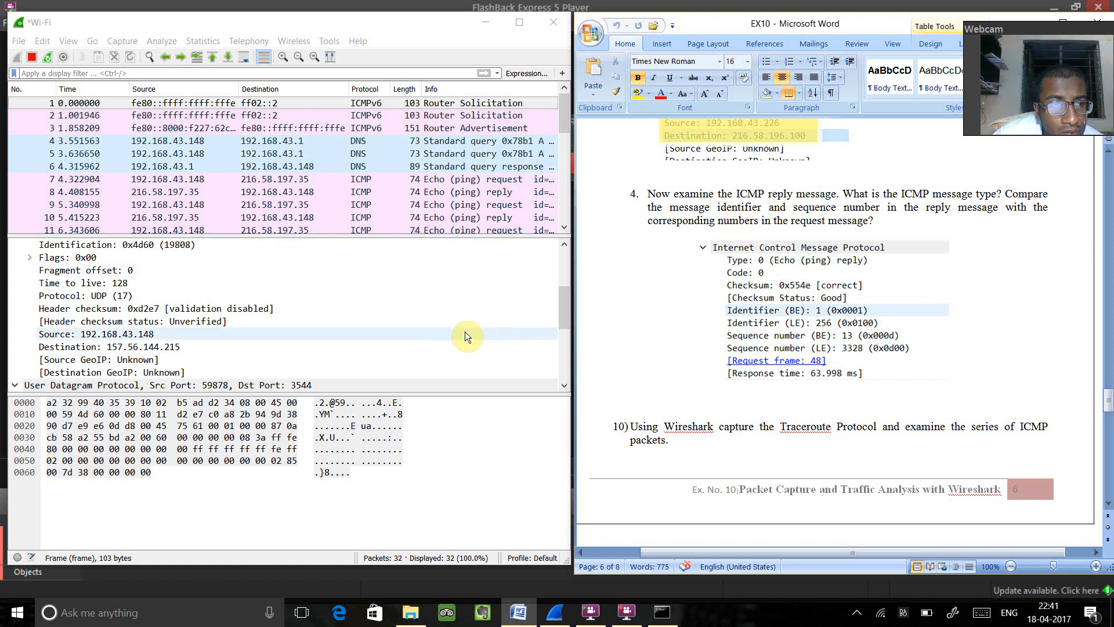
pyautogui.click(566, 309)
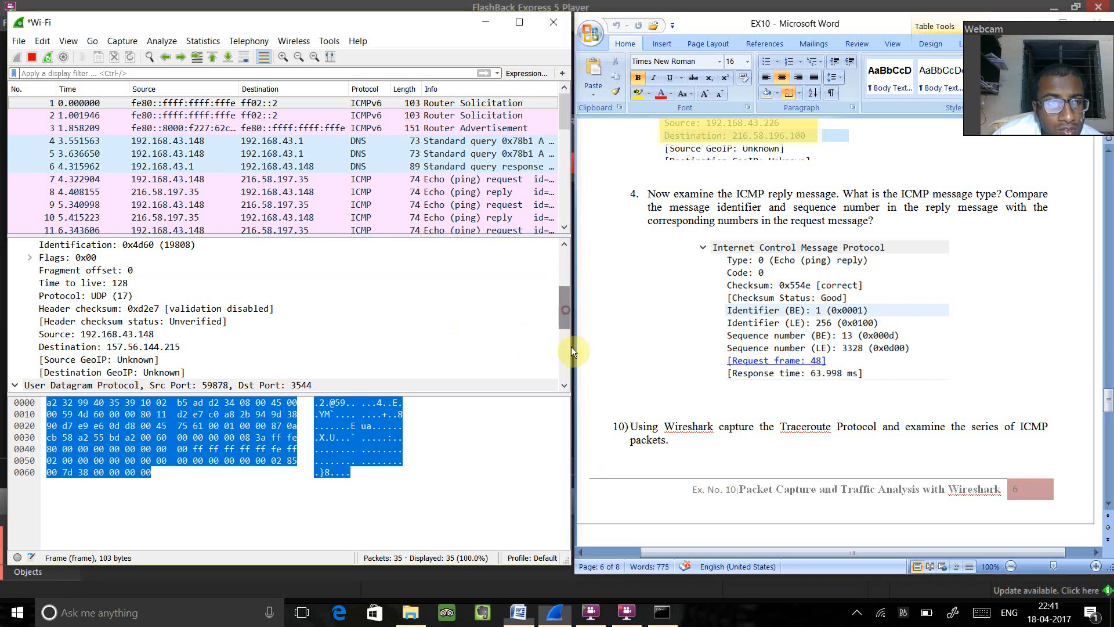
pyautogui.moveTo(569, 337); pyautogui.dragTo(573, 369)
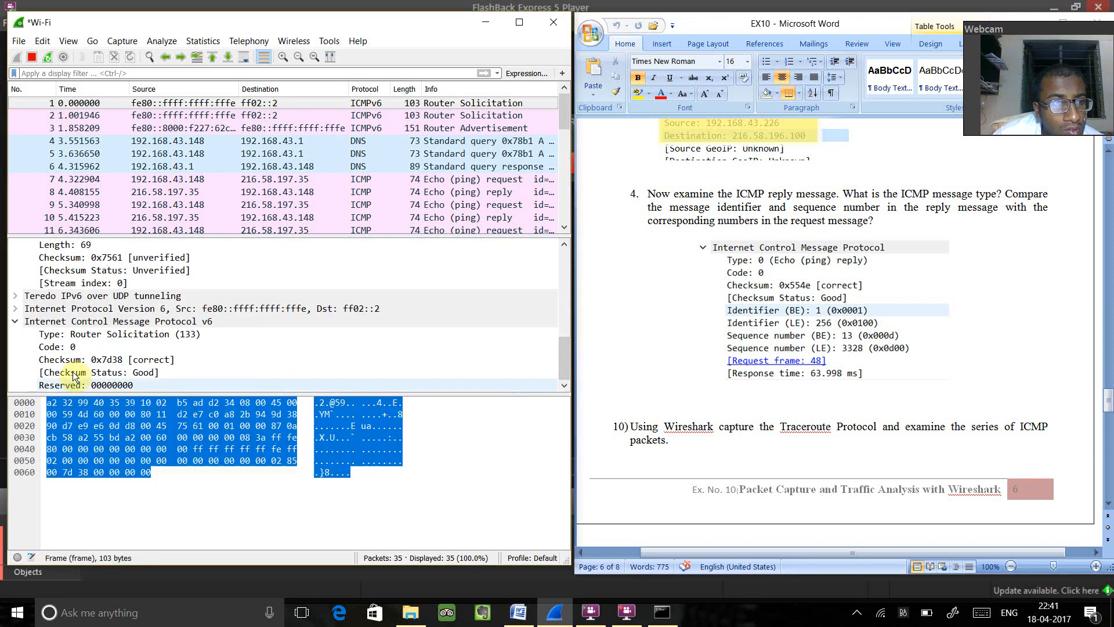
pyautogui.click(14, 309)
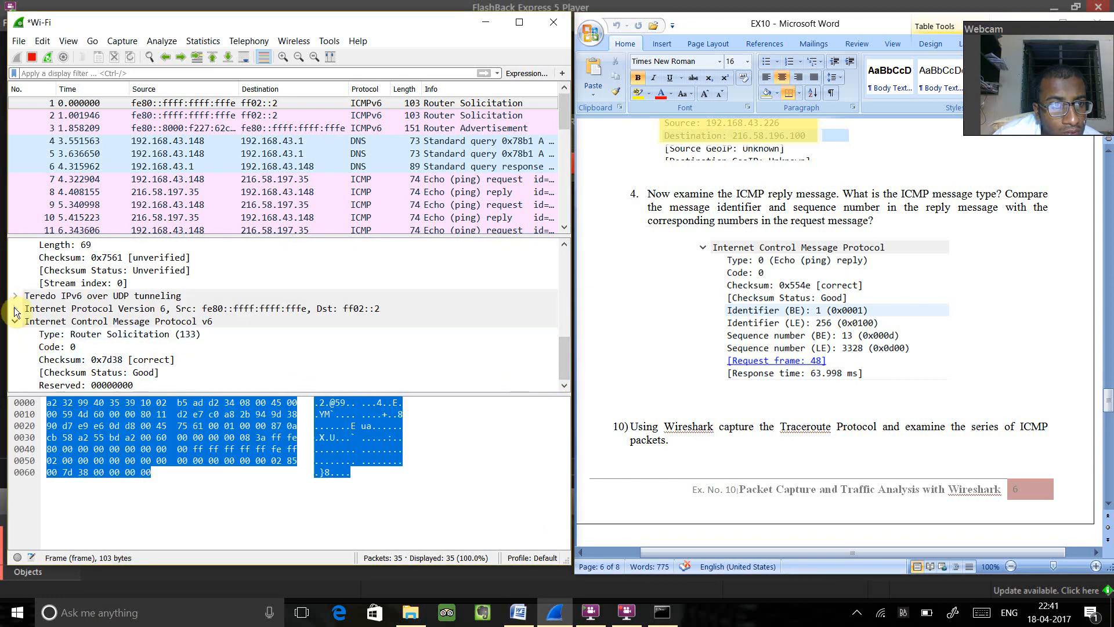
pyautogui.moveTo(569, 322); pyautogui.dragTo(569, 388)
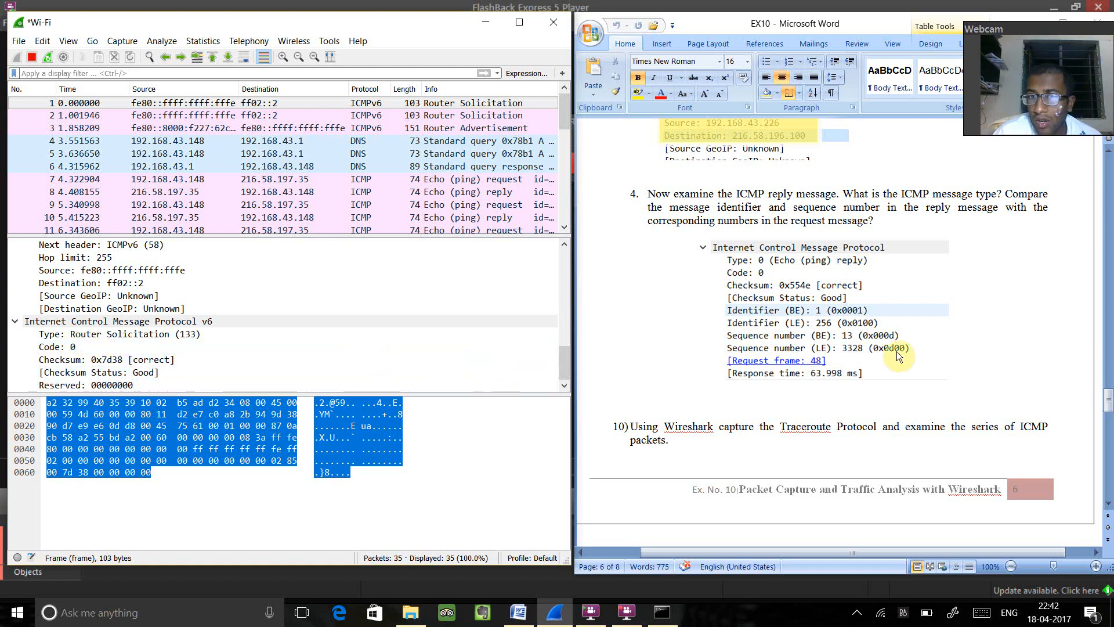
# - Move on to question 10 about Traceroute, stop the running capture and switch to Command Prompt
pyautogui.moveTo(1108, 401); pyautogui.dragTo(1109, 419)
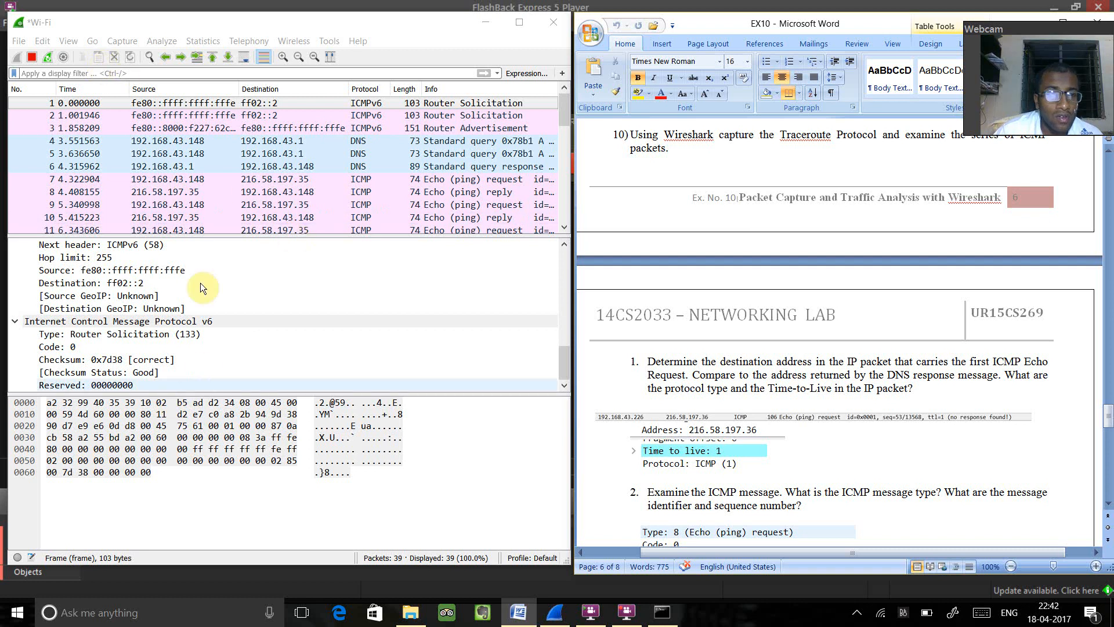
pyautogui.click(33, 55)
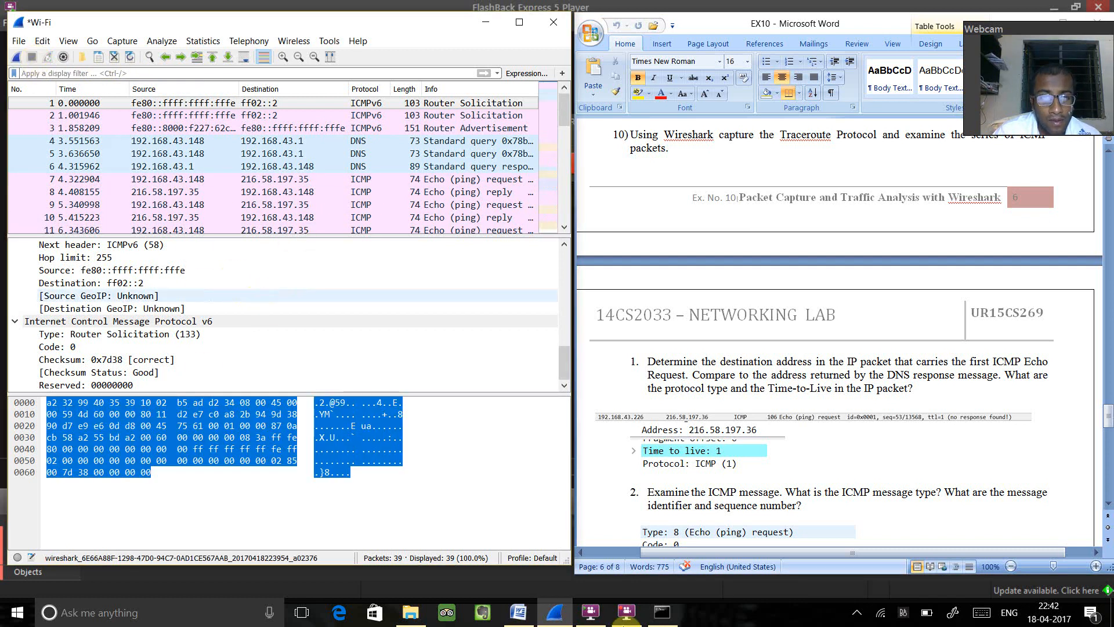
pyautogui.click(650, 619)
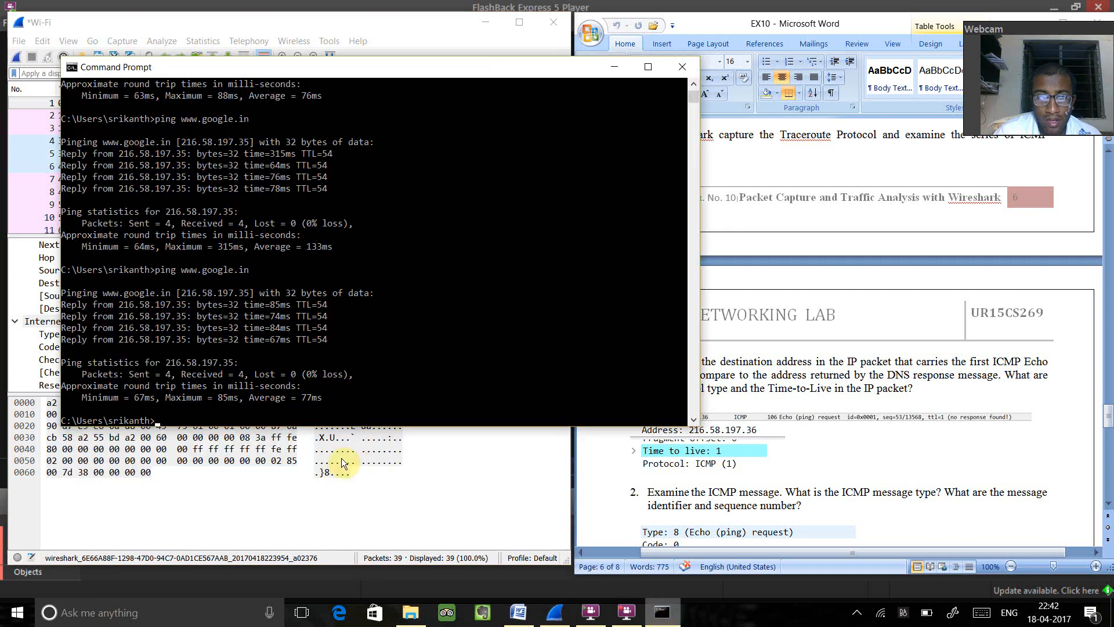
pyautogui.write('trcert')
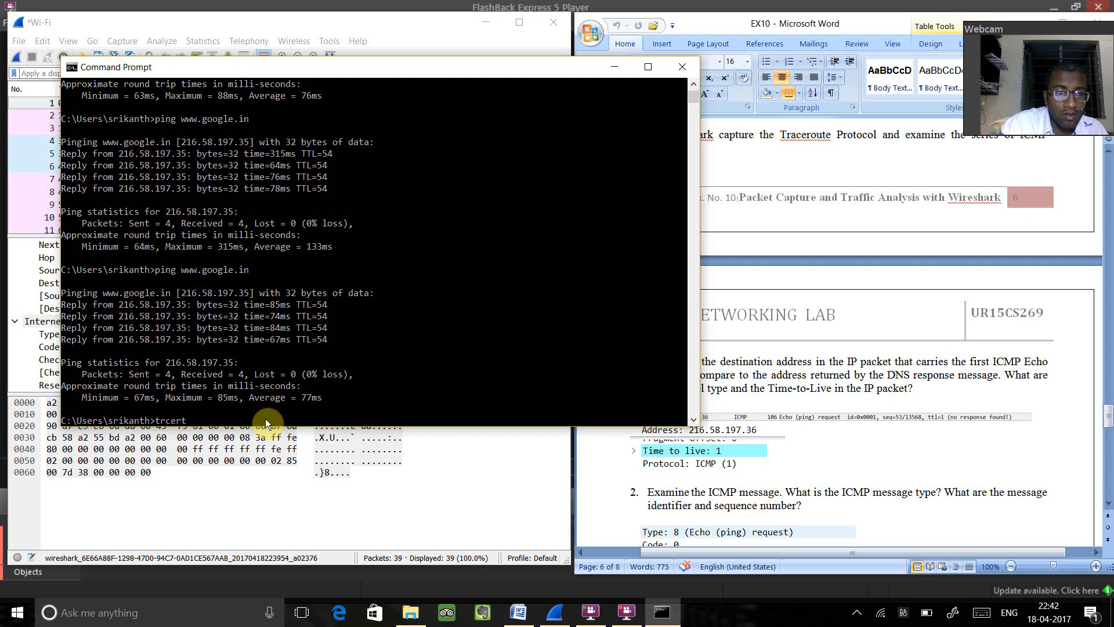
pyautogui.press('BackSpace')
pyautogui.press('BackSpace')
pyautogui.press('BackSpace')
pyautogui.press('BackSpace')
pyautogui.write('acert ')
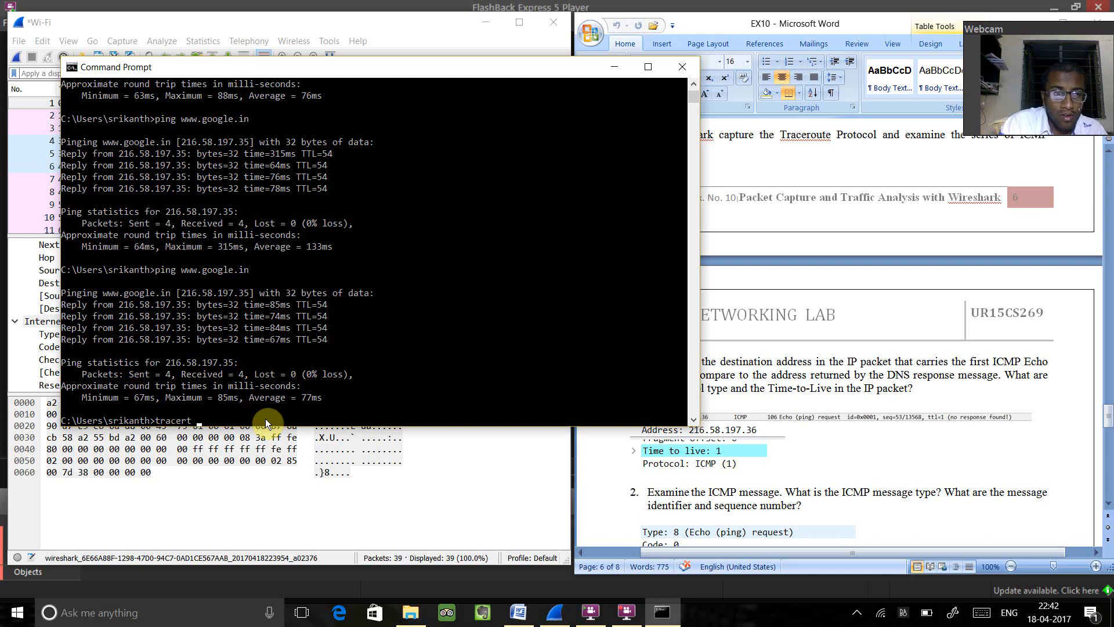
pyautogui.write('www.')
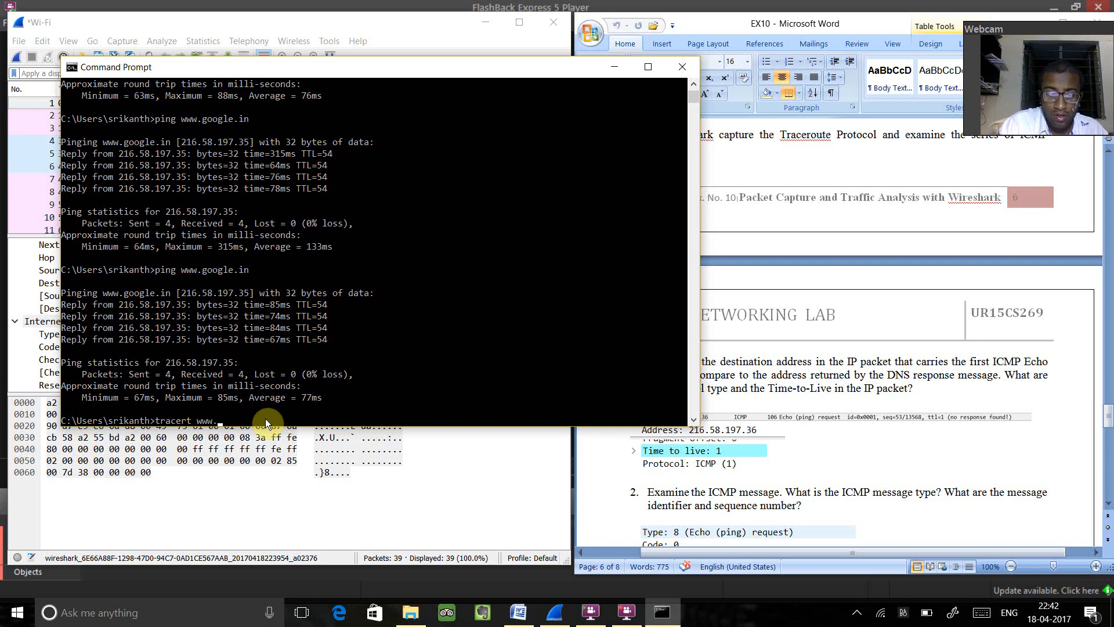
pyautogui.write('google.in')
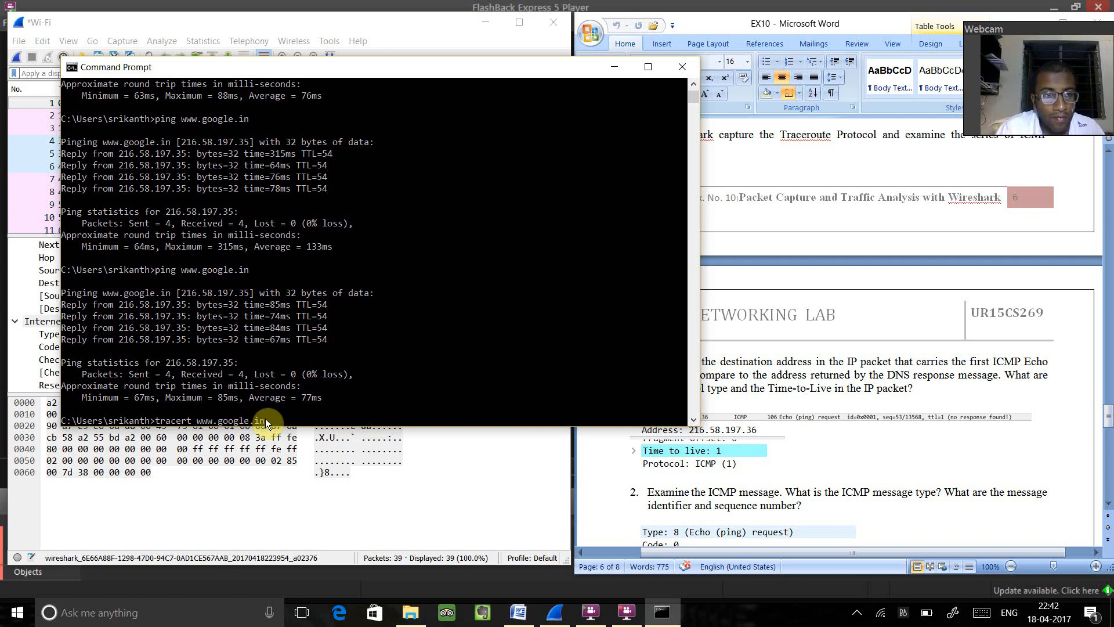
pyautogui.press('Return')
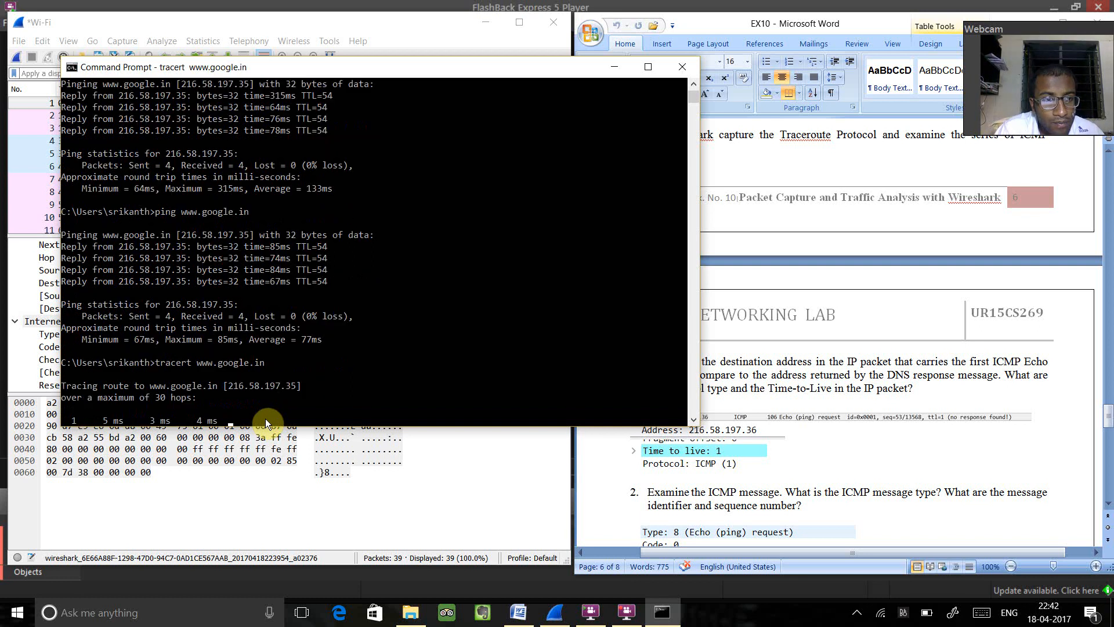
# - Return to Wireshark and start a new Wi-Fi capture of the traceroute traffic without saving the earlier packets
pyautogui.click(613, 66)
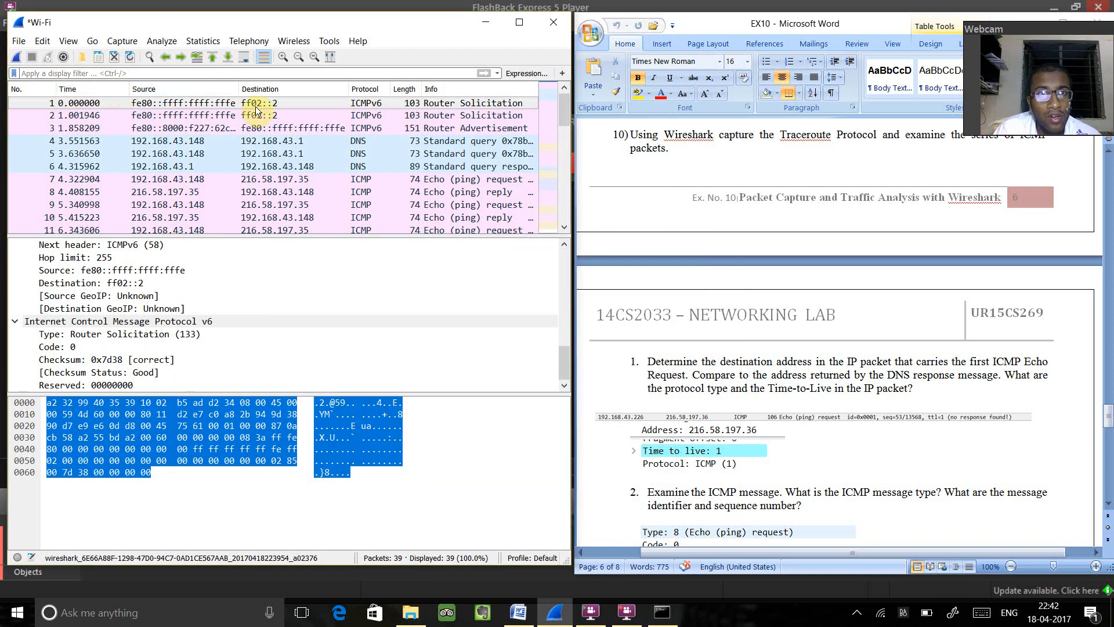
pyautogui.click(18, 59)
pyautogui.click(559, 324)
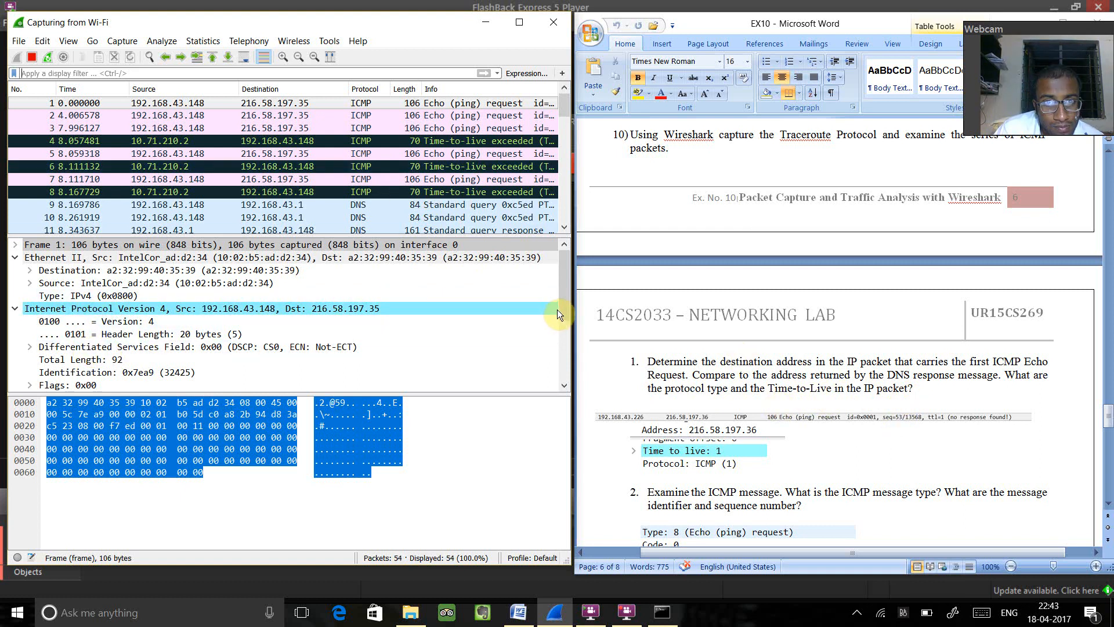
# - Examine the destination, Time-to-Live and protocol of the first ICMP Echo Request for question 10 part 1, and move on to part 2
pyautogui.moveTo(566, 304); pyautogui.dragTo(584, 381)
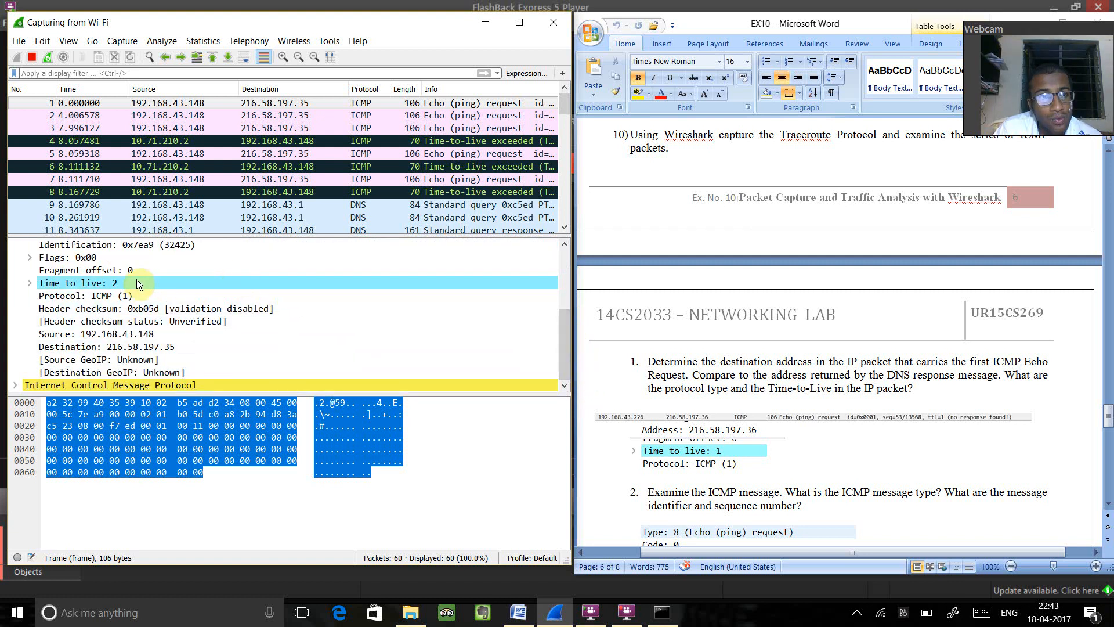
pyautogui.moveTo(1108, 426); pyautogui.dragTo(1108, 436)
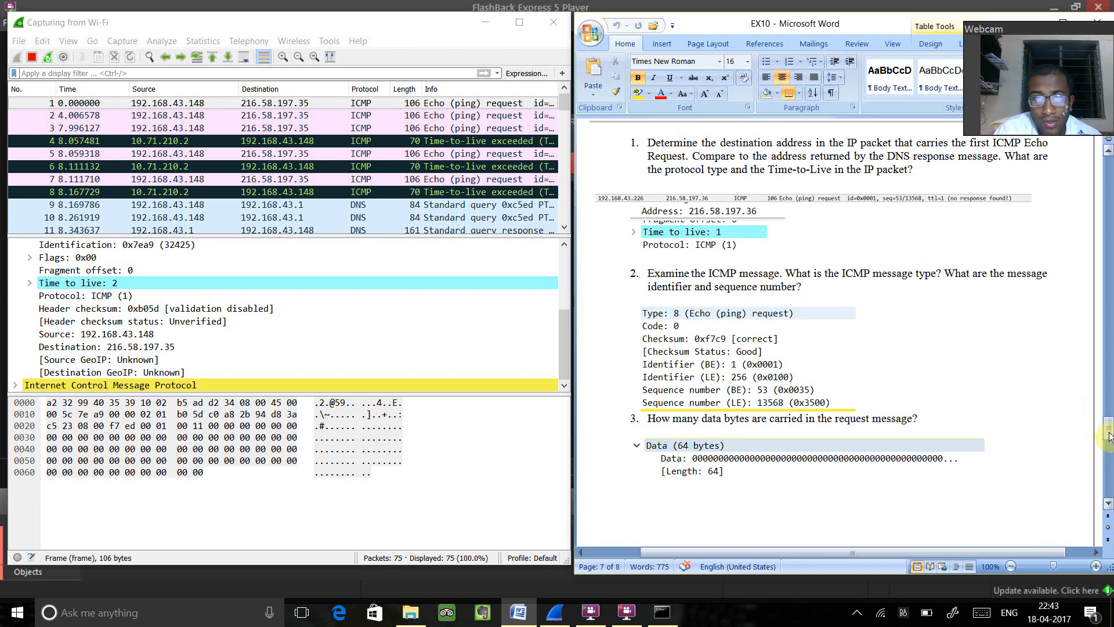
# - Expand the first Echo Request's ICMP details and data, and examine the type, identifier, sequence number and data length for parts 2 and 3
pyautogui.click(15, 388)
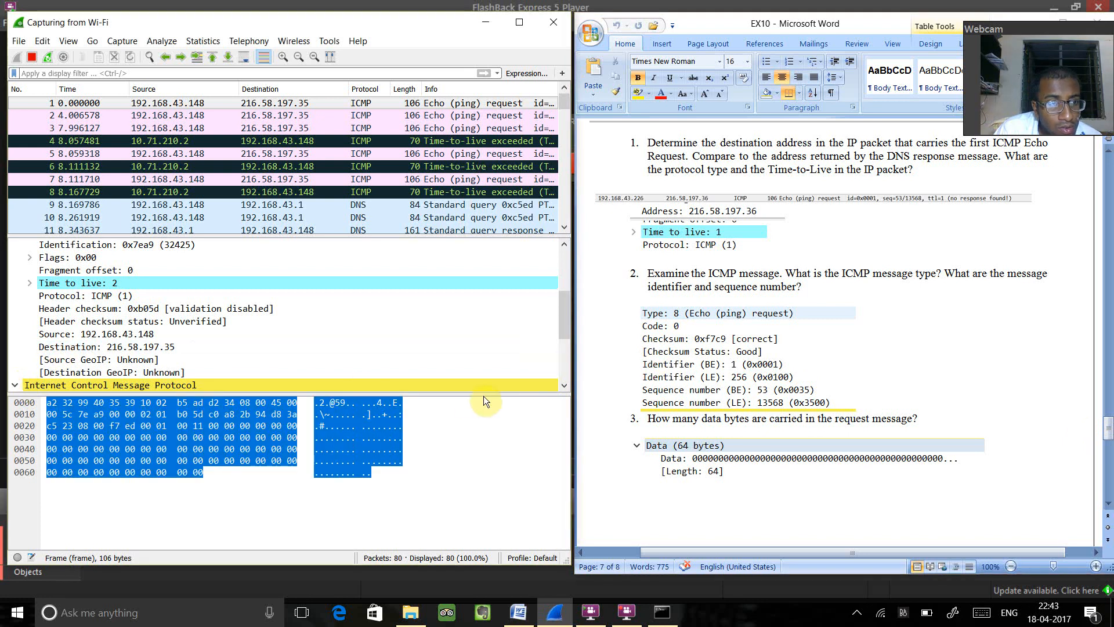
pyautogui.scroll(-3, 566, 323)
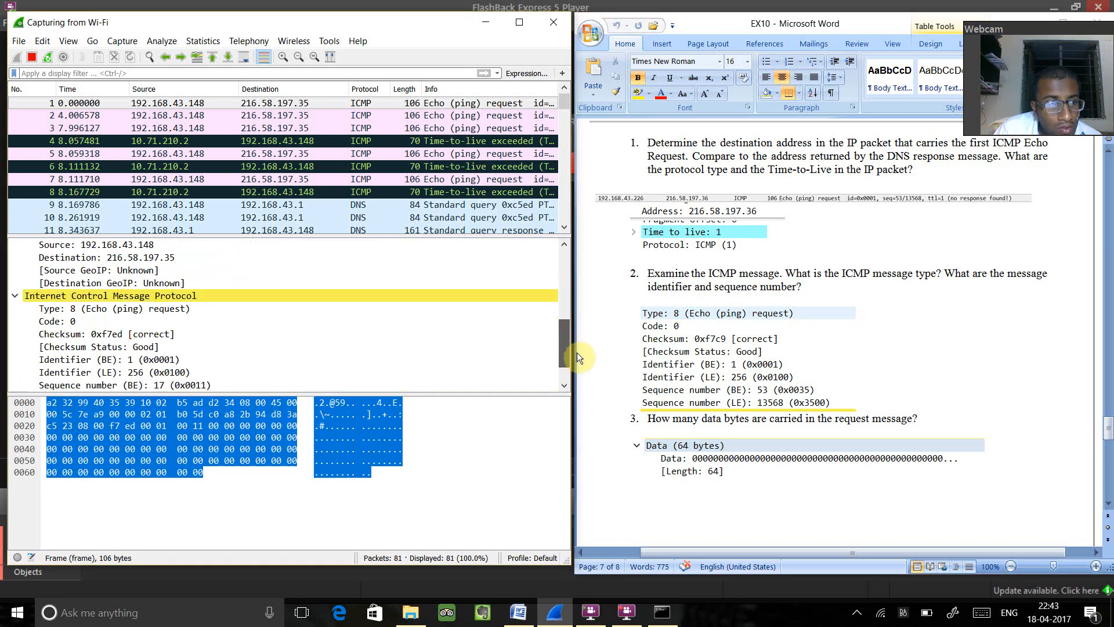
pyautogui.moveTo(581, 364); pyautogui.dragTo(581, 369)
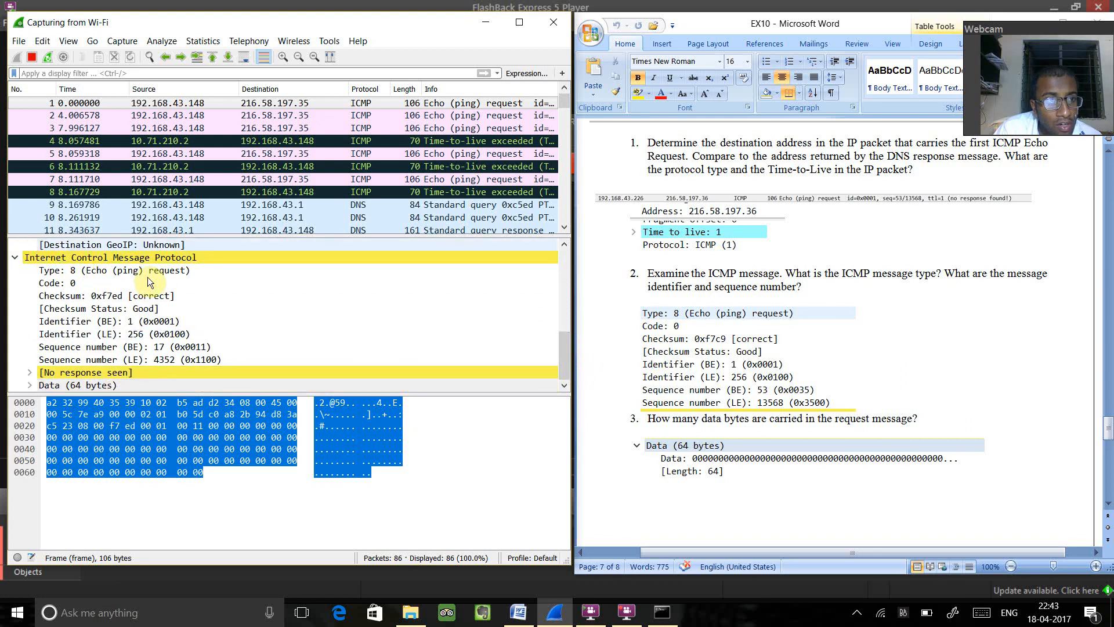
pyautogui.scroll(7, 163, 342)
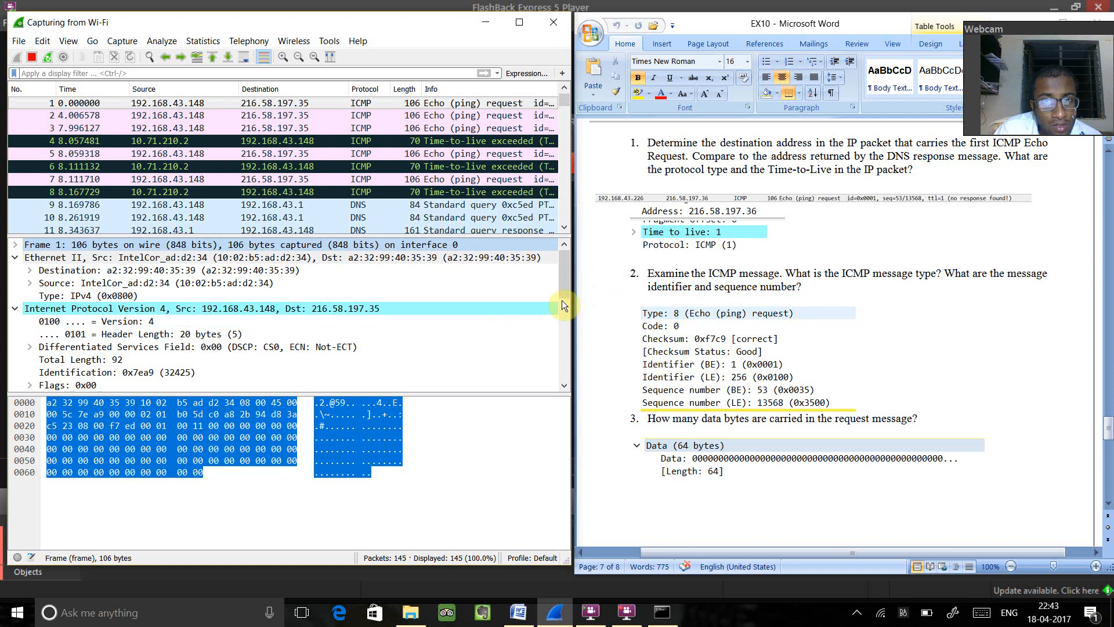
pyautogui.moveTo(560, 287); pyautogui.dragTo(569, 378)
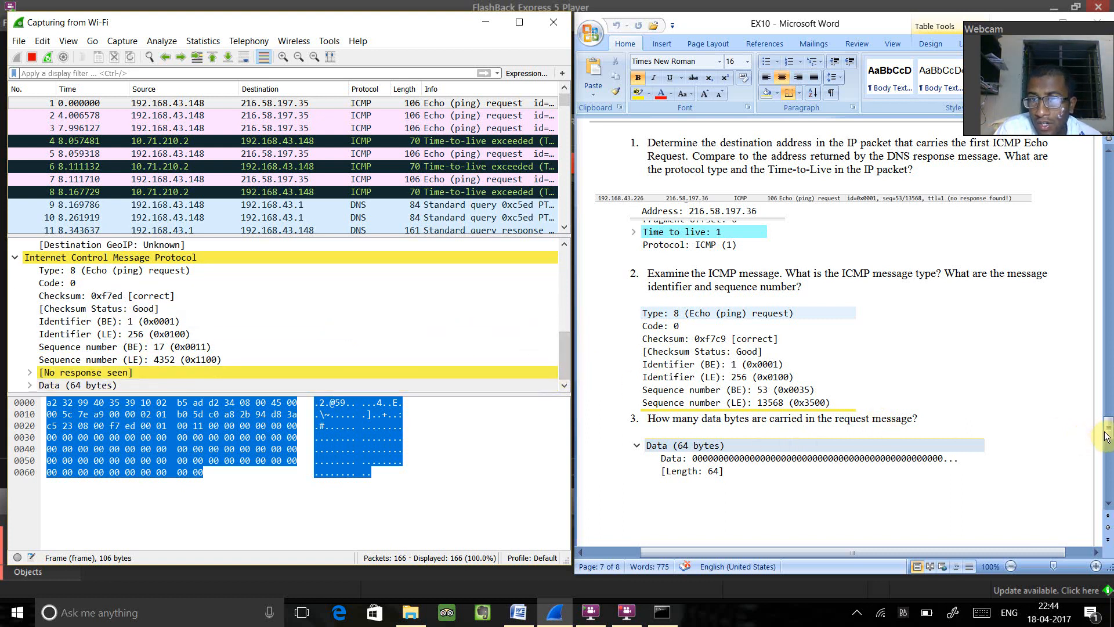
pyautogui.click(27, 385)
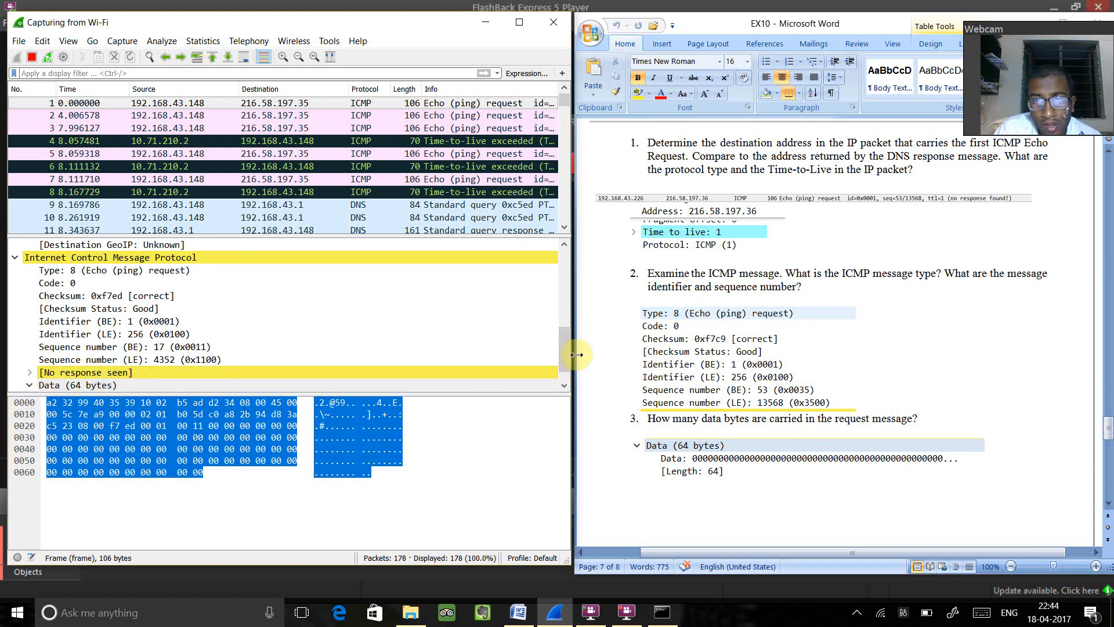
pyautogui.moveTo(561, 356); pyautogui.dragTo(566, 376)
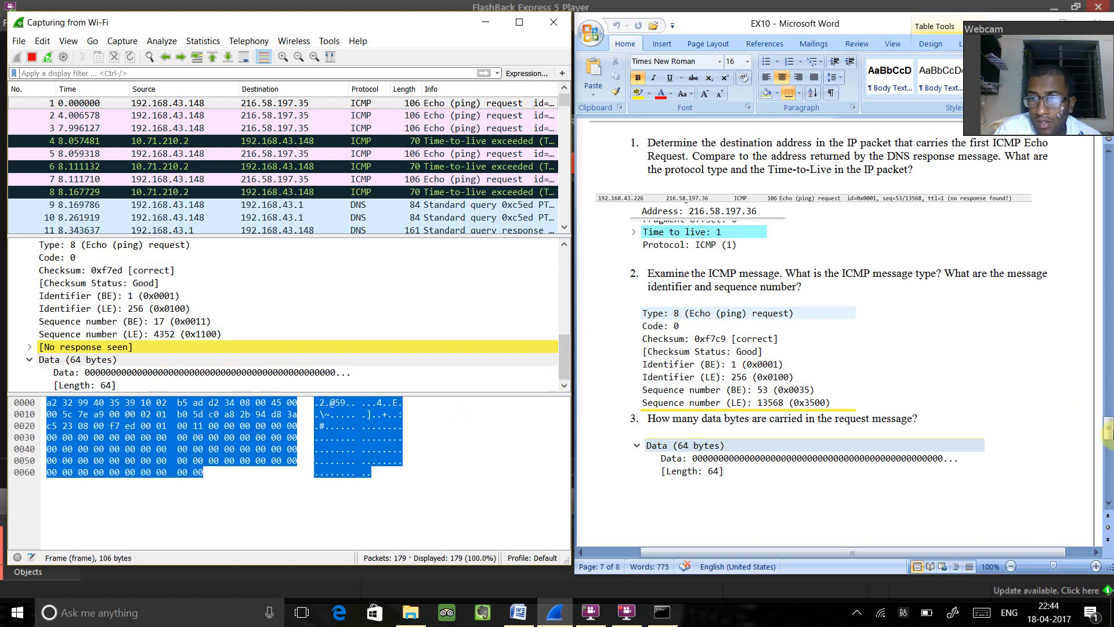
# - Move on to part 4, examine the source and destination addresses in the selected packet's IP header, and continue to part 5
pyautogui.moveTo(1108, 429); pyautogui.dragTo(1109, 444)
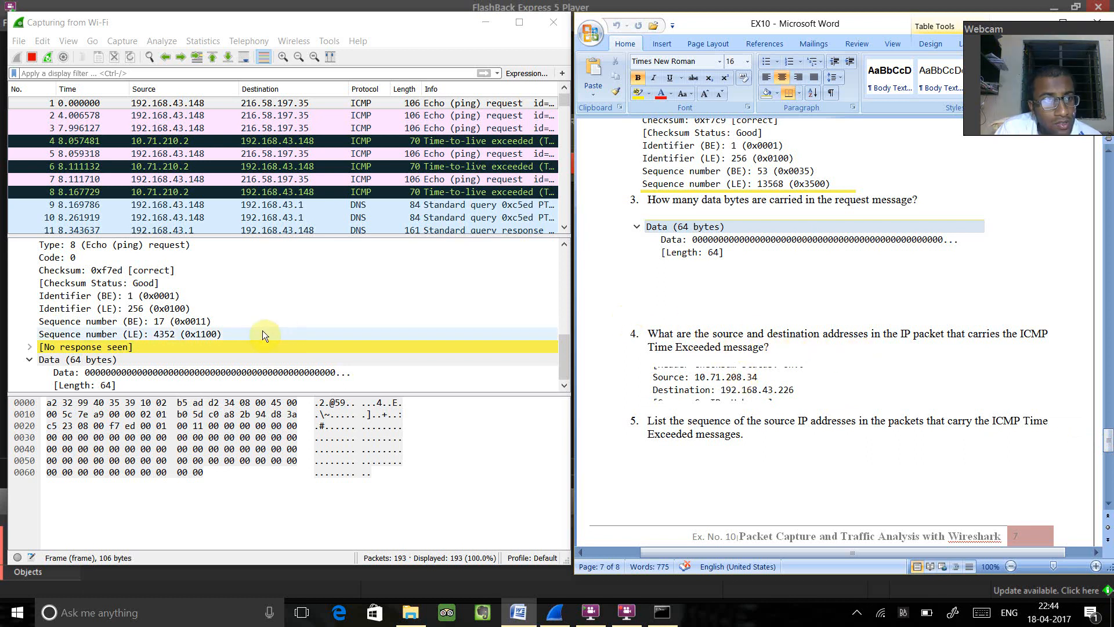
pyautogui.moveTo(564, 357); pyautogui.dragTo(562, 332)
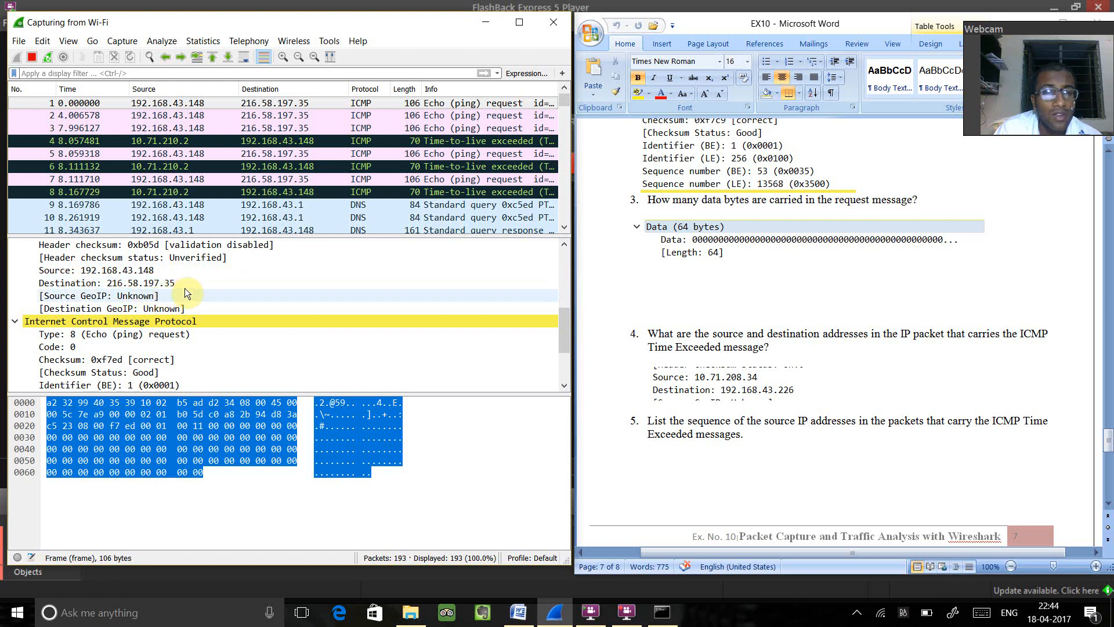
pyautogui.moveTo(1109, 437); pyautogui.dragTo(1109, 444)
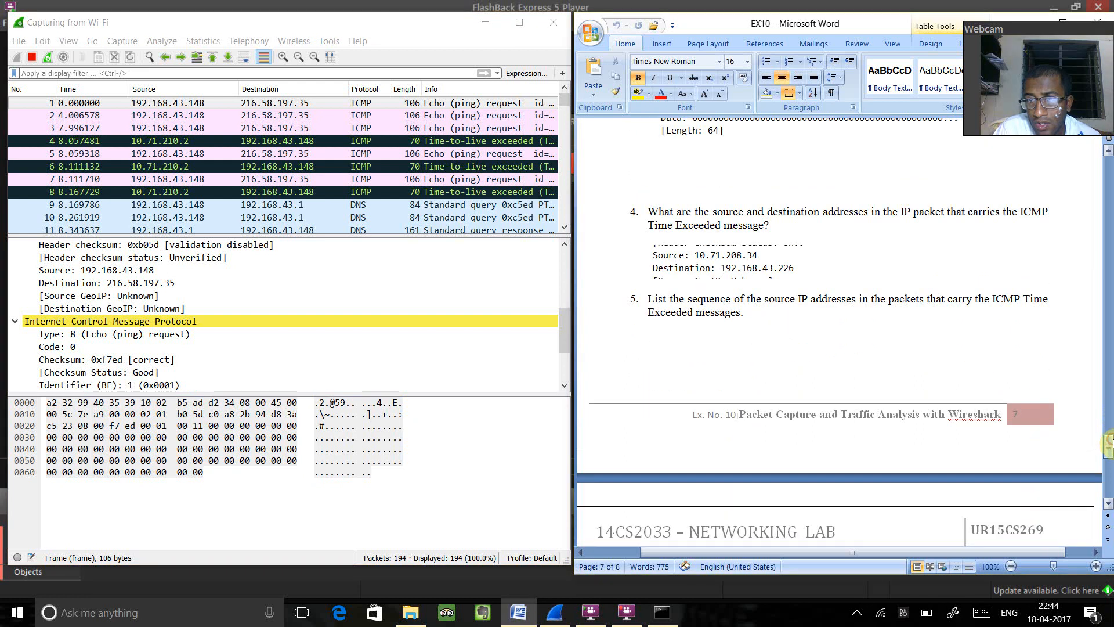